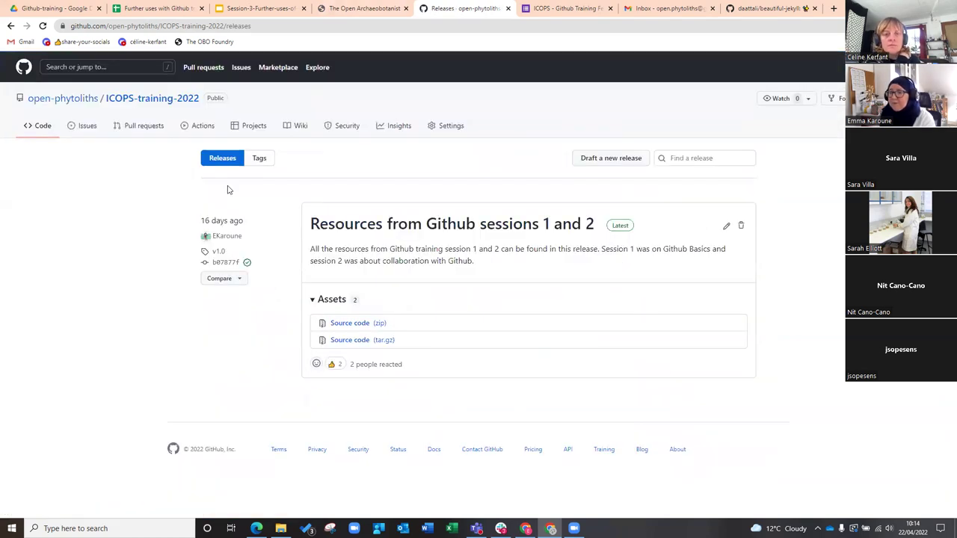
pyautogui.click(260, 157)
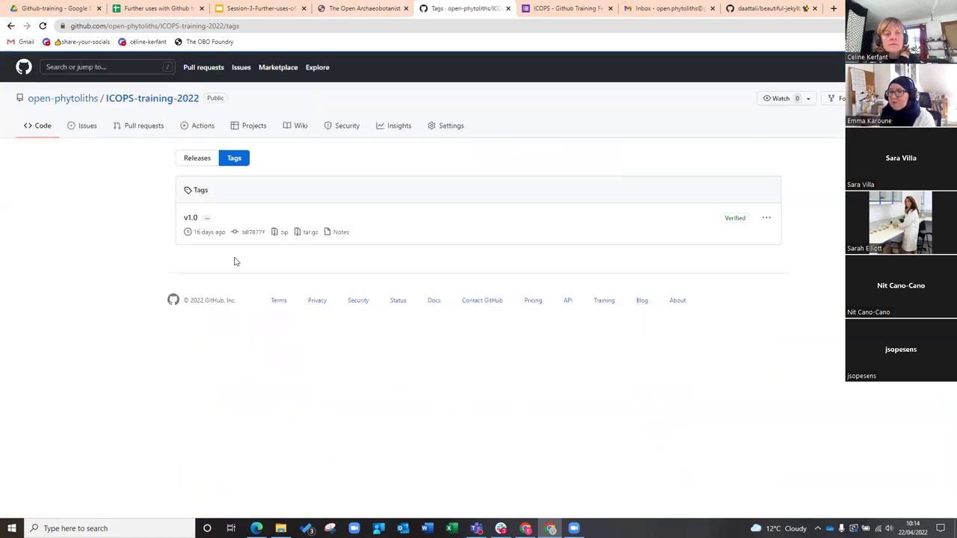
pyautogui.click(194, 159)
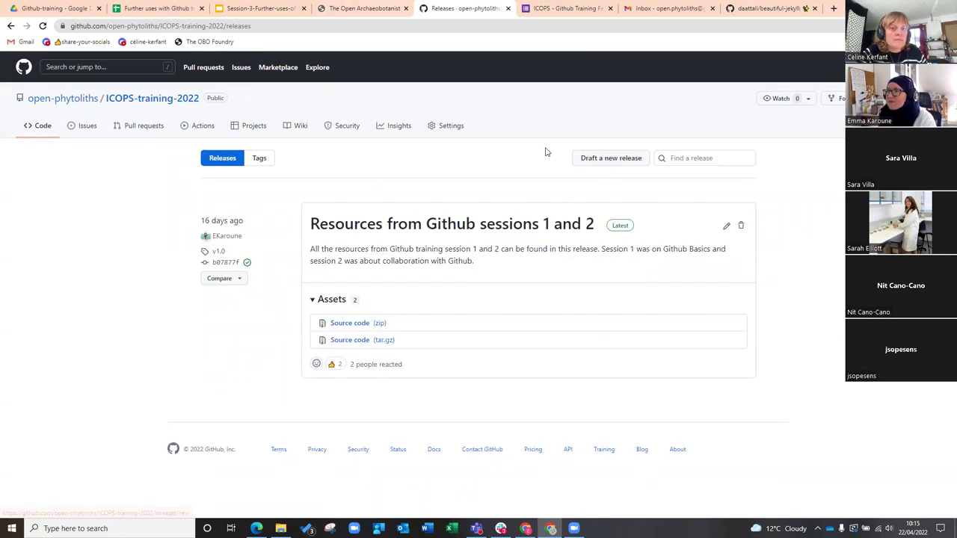
pyautogui.click(596, 160)
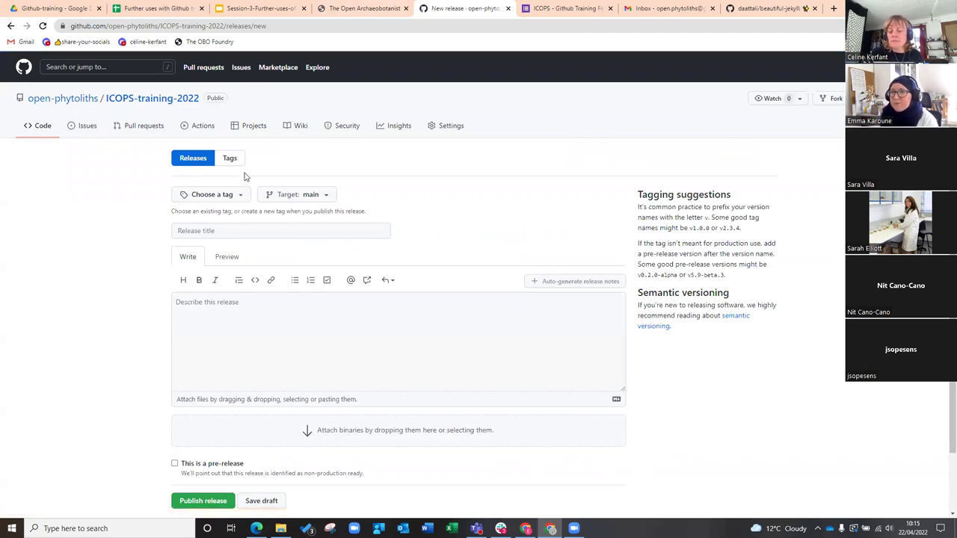
pyautogui.click(239, 198)
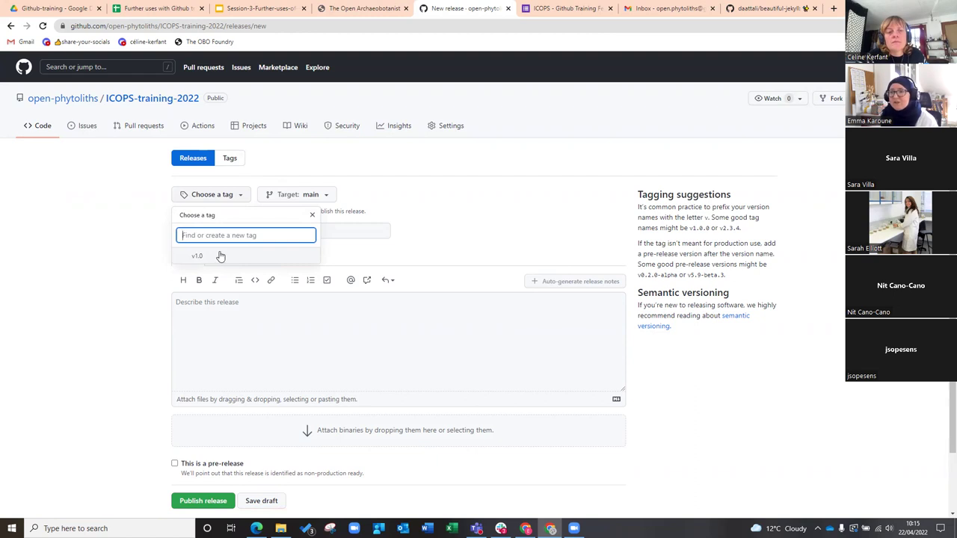
pyautogui.click(374, 207)
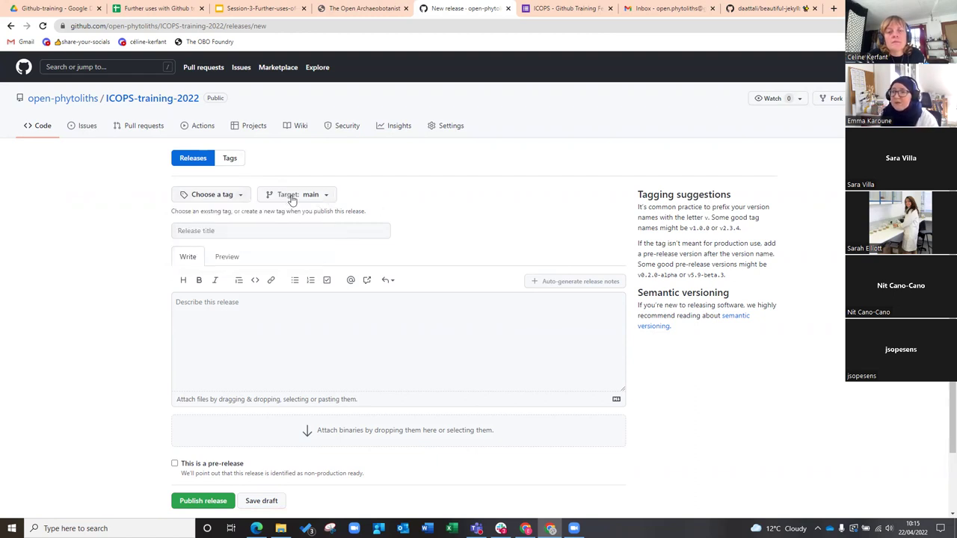
pyautogui.click(316, 196)
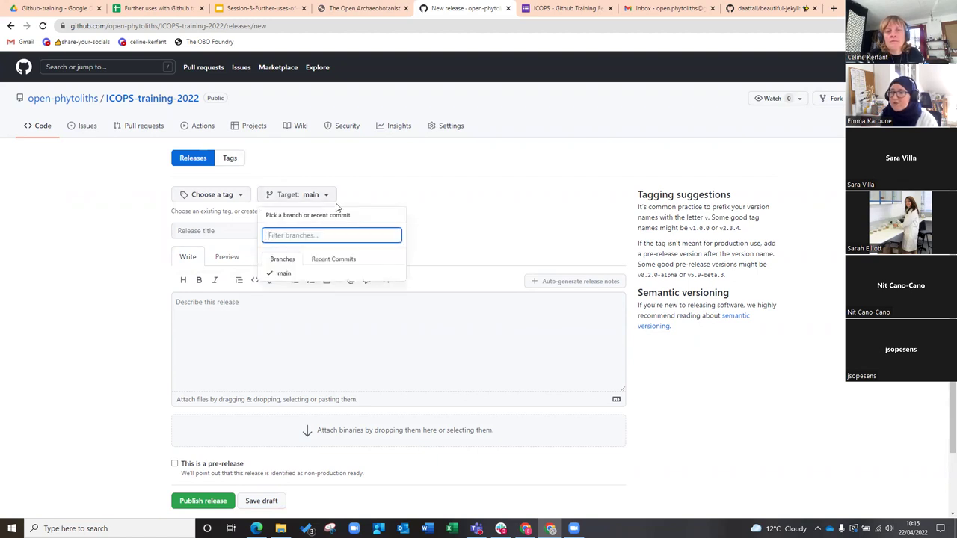
pyautogui.click(355, 197)
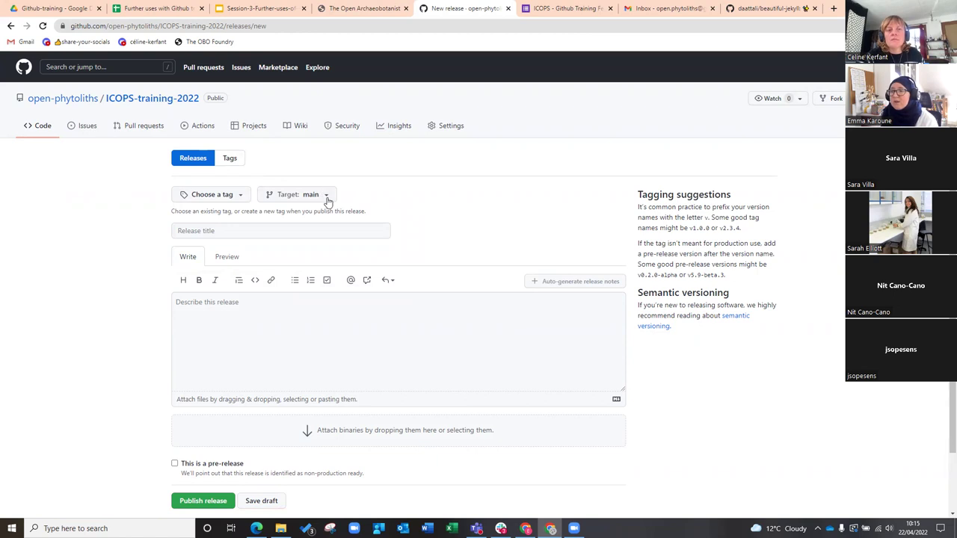
pyautogui.click(182, 230)
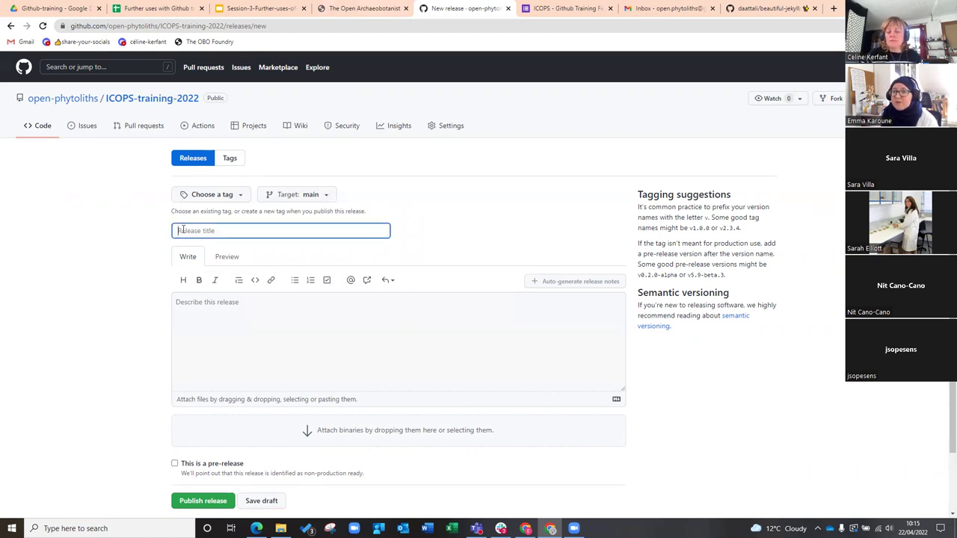
pyautogui.click(418, 236)
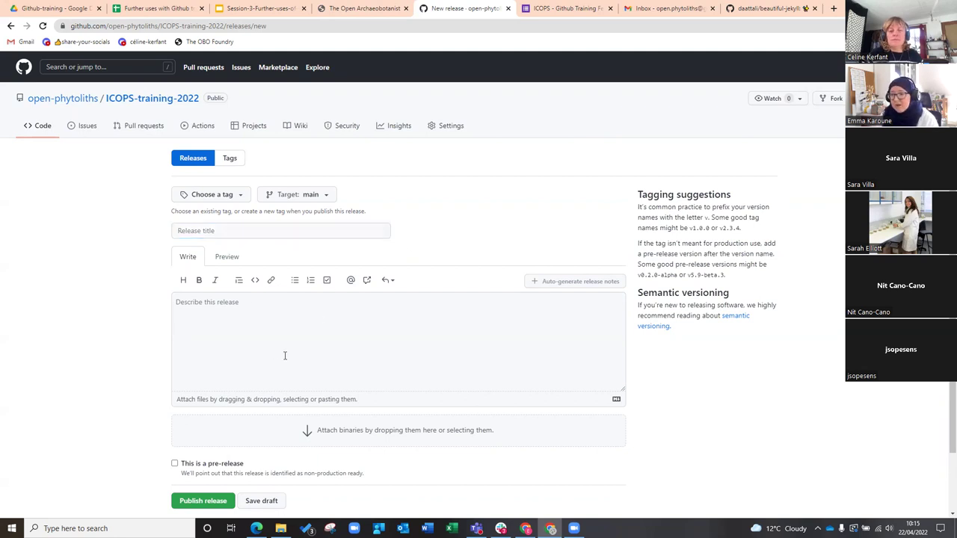
pyautogui.scroll(-1, 336, 366)
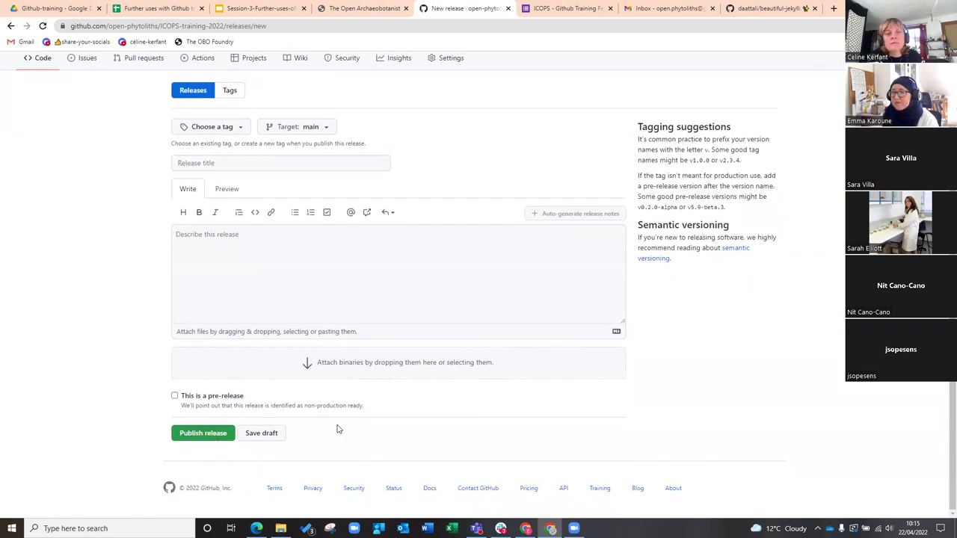
pyautogui.scroll(1, 441, 393)
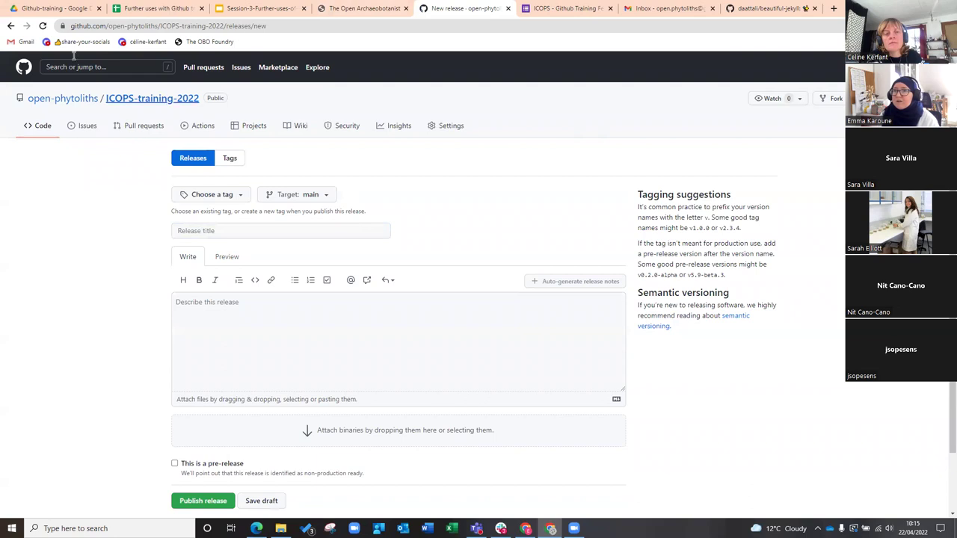
pyautogui.click(10, 25)
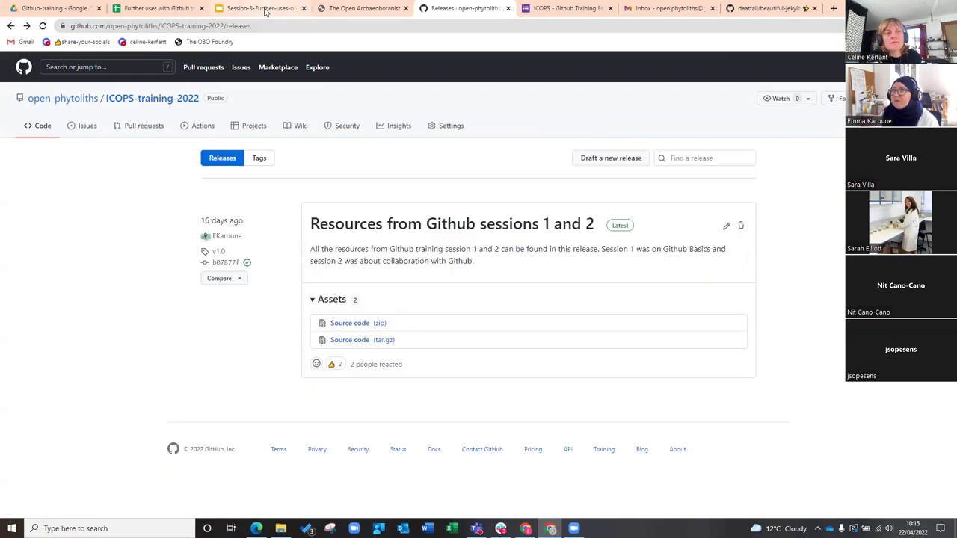
# - Present the Session-3 deck to slide 26, 'Getting a persistent identifier', then switch to Zenodo's GitHub settings
pyautogui.click(262, 8)
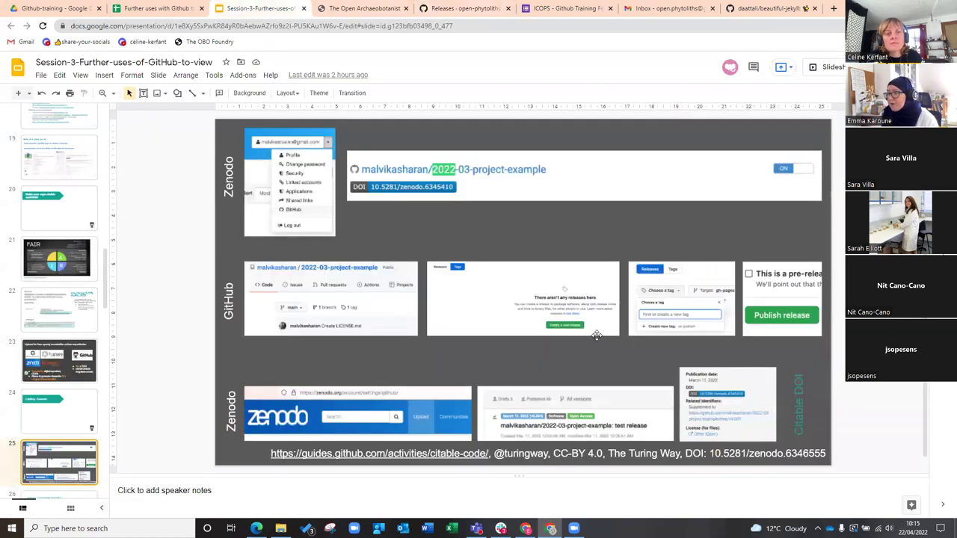
pyautogui.click(836, 67)
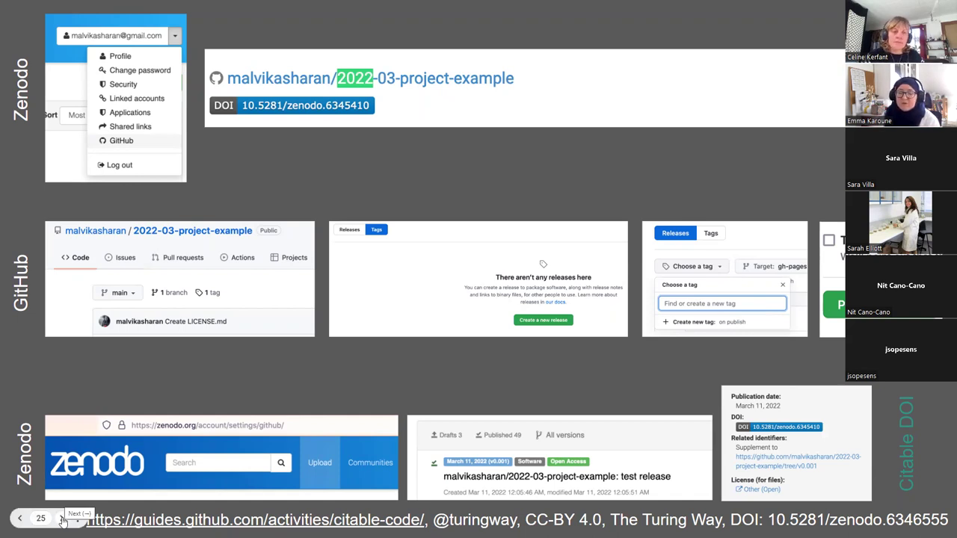
pyautogui.click(150, 390)
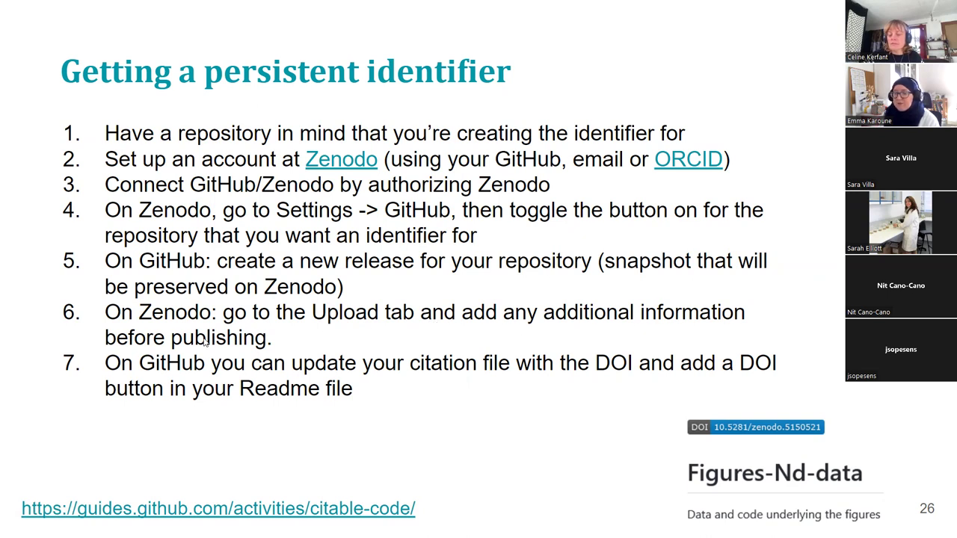
pyautogui.press('Escape')
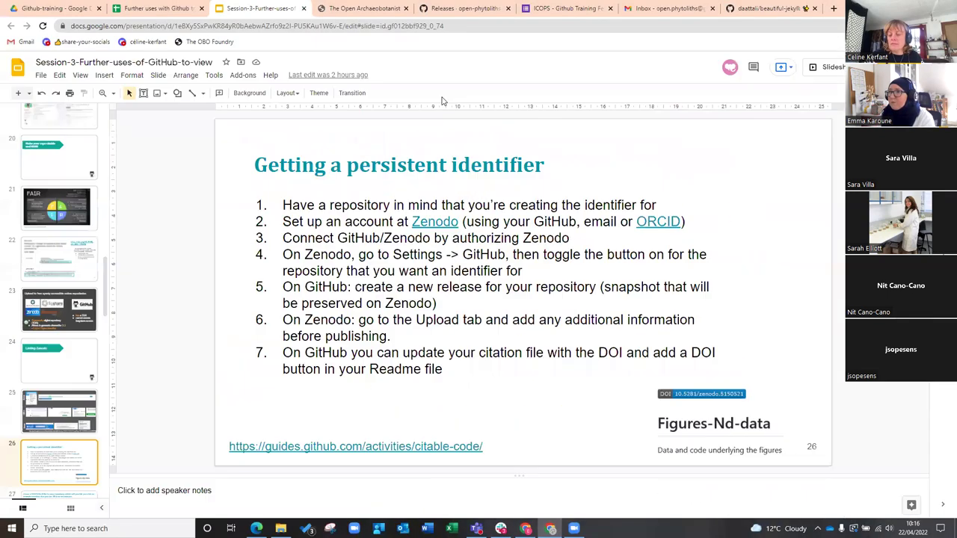
pyautogui.hotkey('alt', 'Tab')
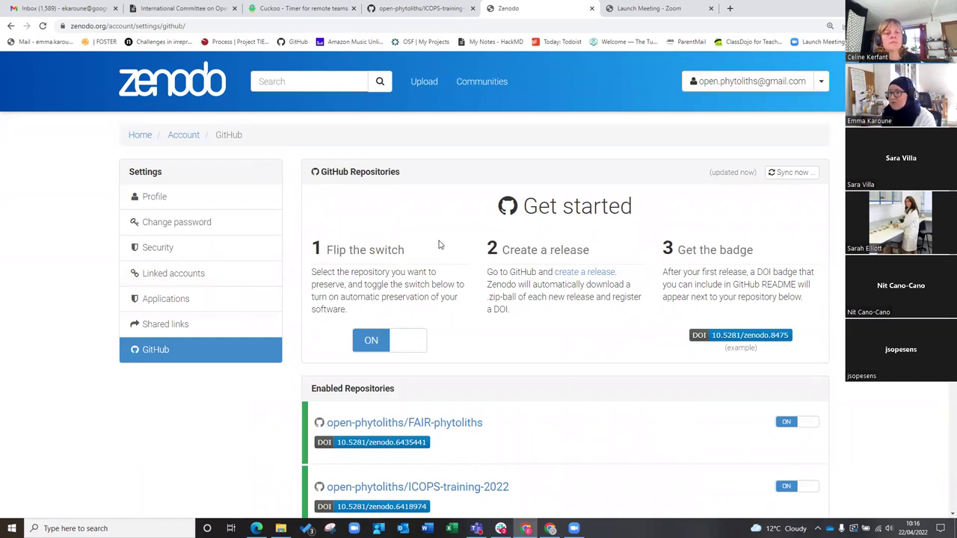
# - Look through Zenodo's GitHub repositories list, then go to the Upload page listing published uploads
pyautogui.scroll(-2, 441, 262)
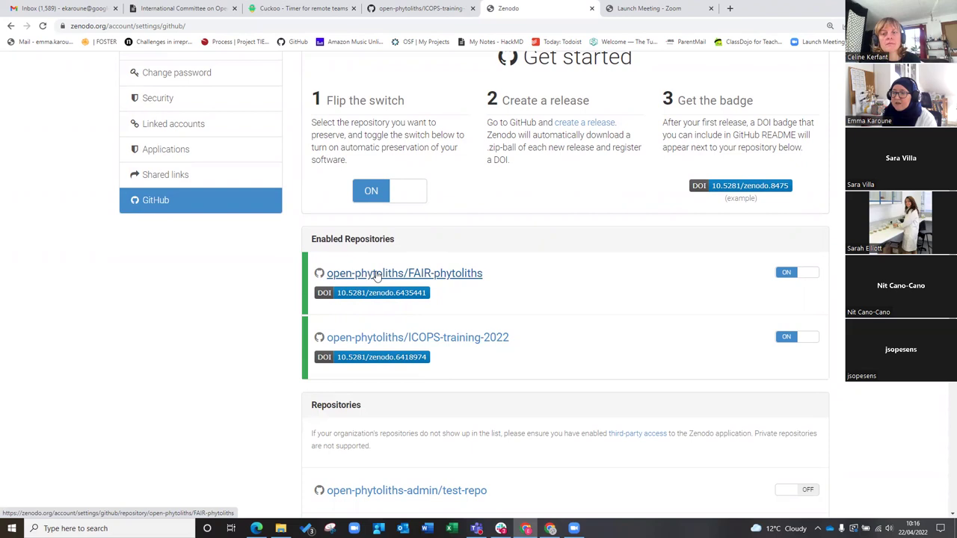
pyautogui.scroll(-2, 507, 378)
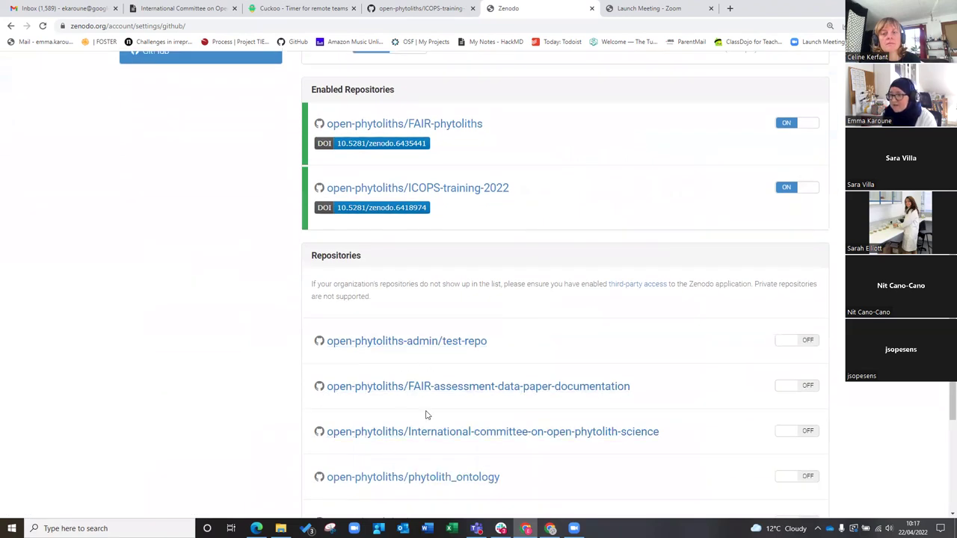
pyautogui.scroll(-3, 426, 413)
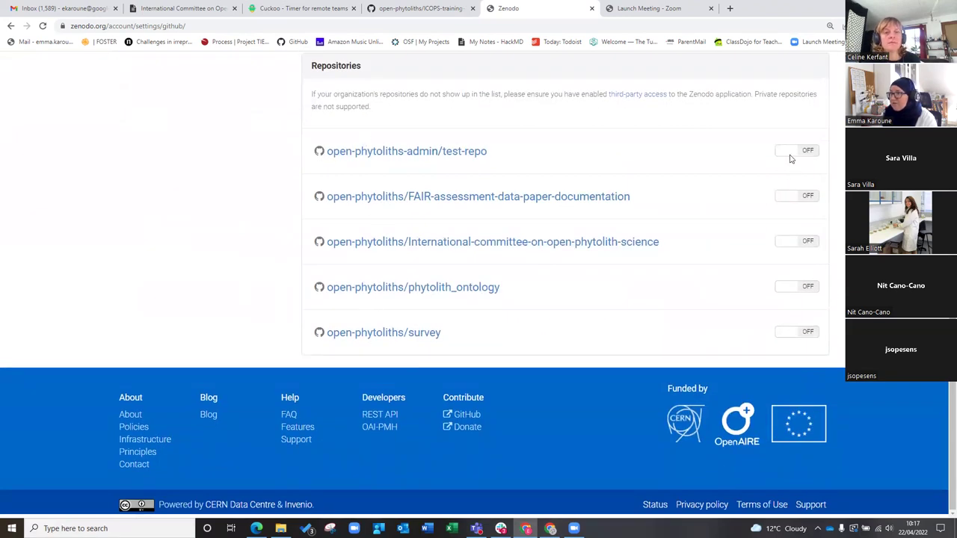
pyautogui.scroll(1, 791, 162)
pyautogui.scroll(2, 791, 163)
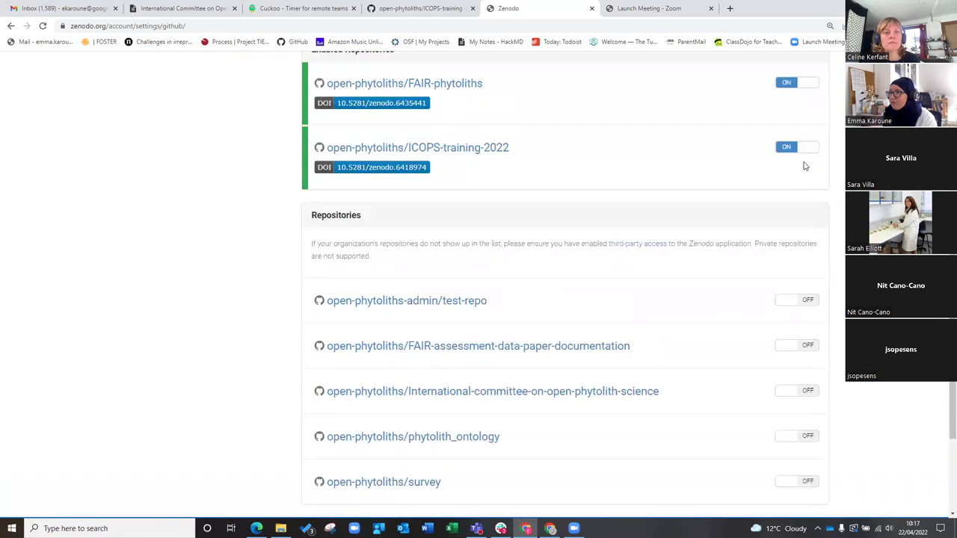
pyautogui.scroll(3, 784, 184)
pyautogui.scroll(3, 784, 184)
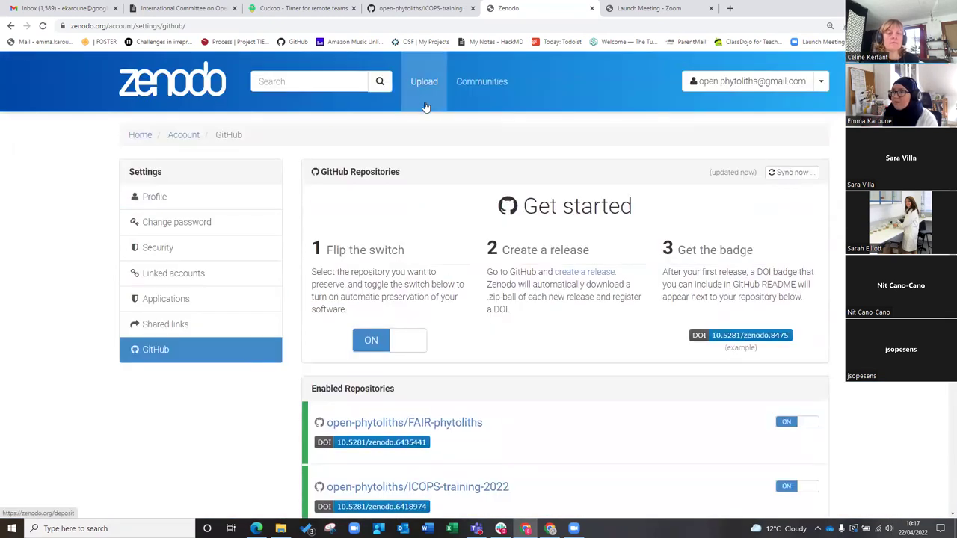
pyautogui.click(424, 86)
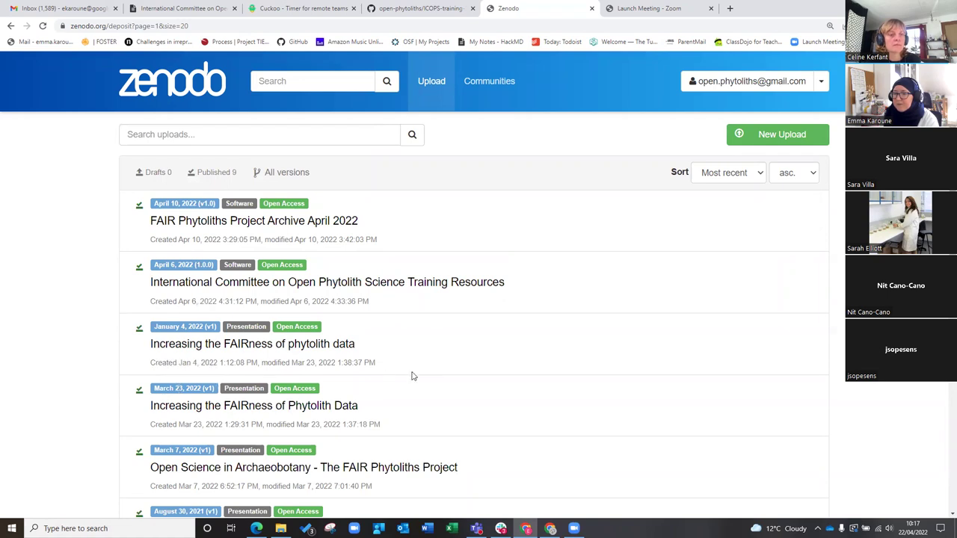
# - Scroll the training resources record to view the ICOPS-training-2022-v1.0.zip file preview
pyautogui.scroll(-2, 404, 371)
pyautogui.scroll(-3, 253, 224)
pyautogui.scroll(5, 232, 449)
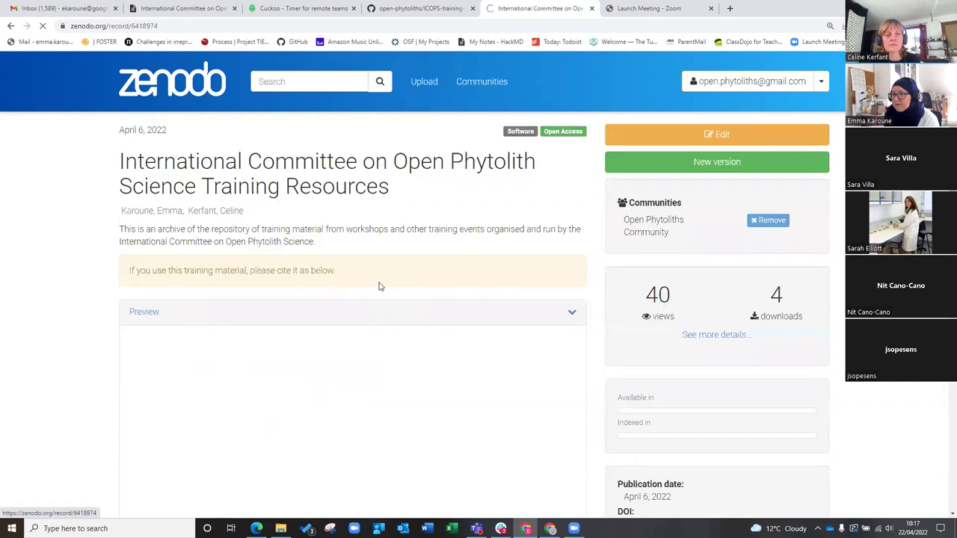
pyautogui.scroll(-1, 466, 294)
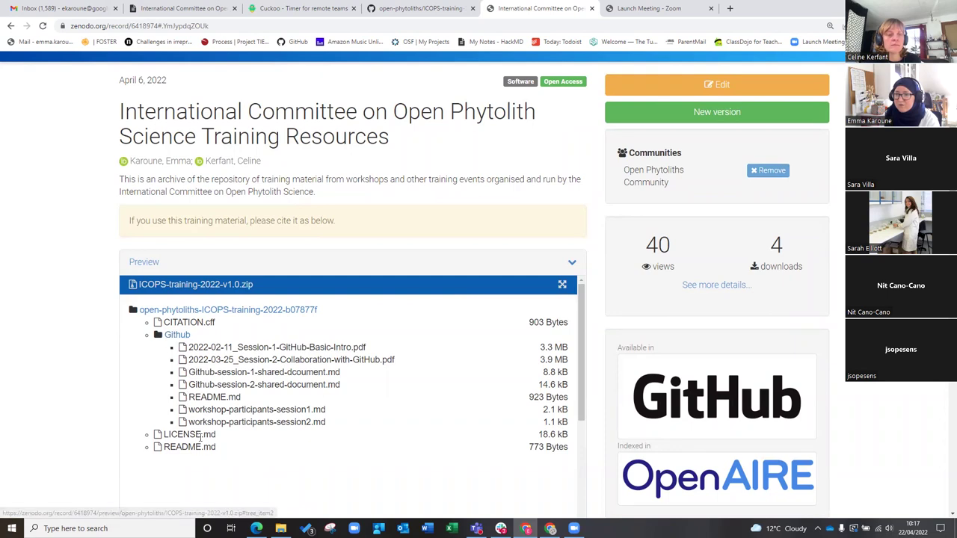
pyautogui.scroll(1, 352, 318)
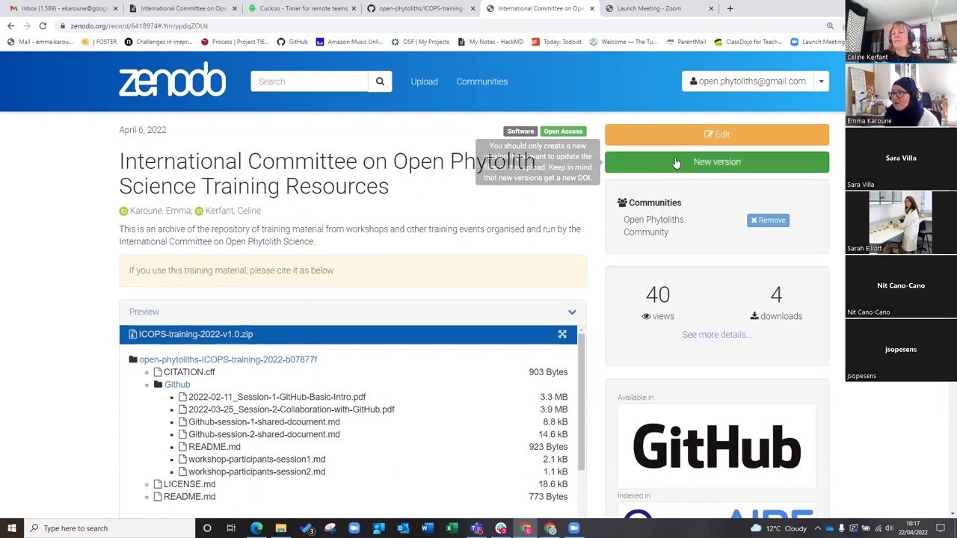
# - Edit the training resources record and review its Open Phytoliths Community, Zenodo communities and Software upload type
pyautogui.click(761, 141)
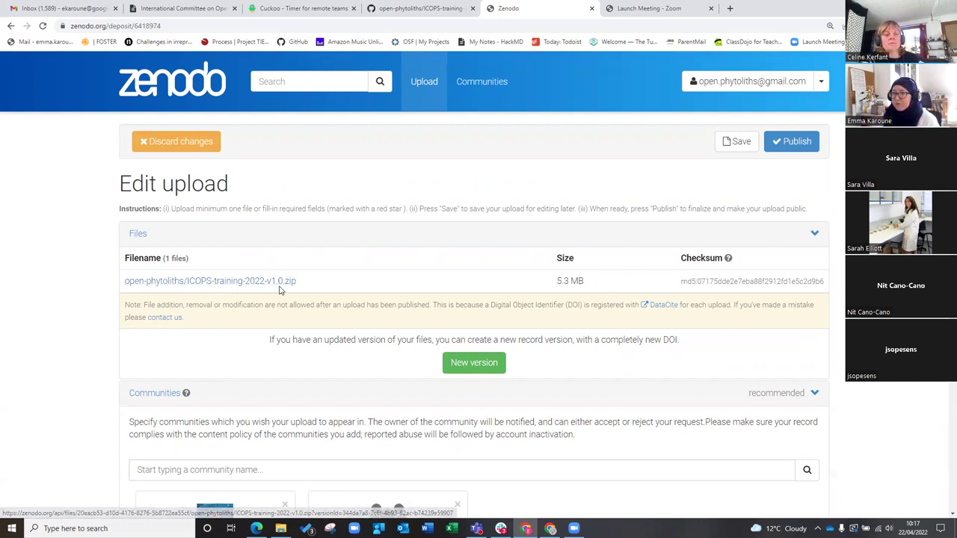
pyautogui.scroll(-3, 340, 365)
pyautogui.scroll(-2, 340, 365)
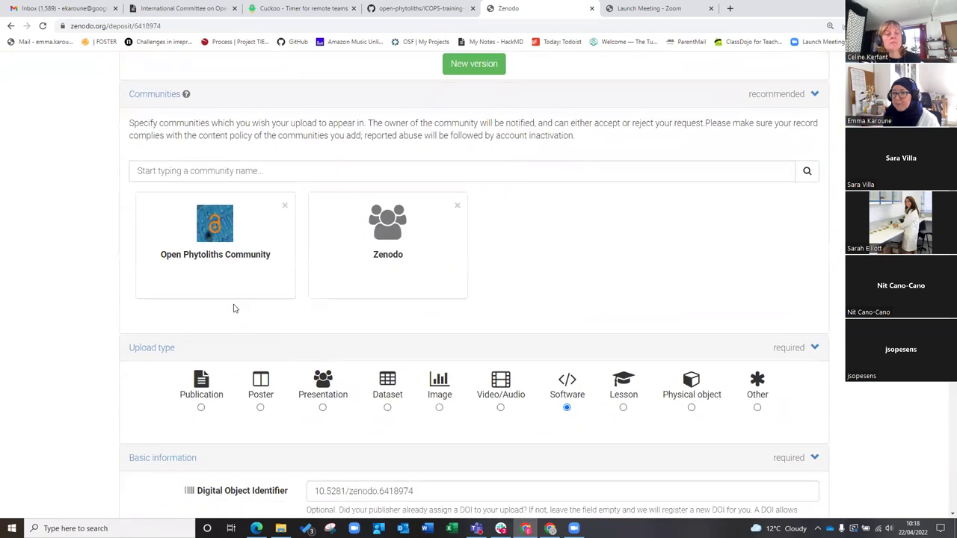
pyautogui.click(215, 173)
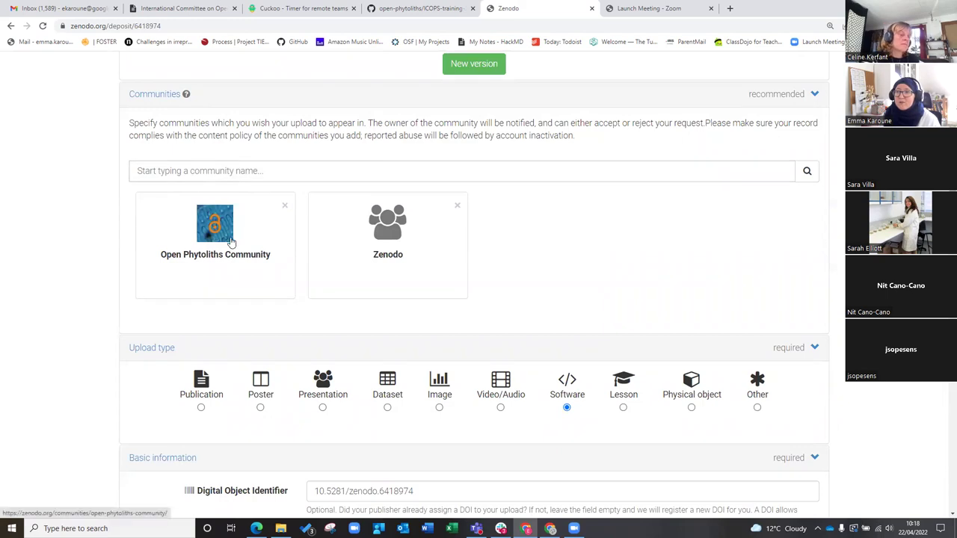
pyautogui.scroll(1, 228, 240)
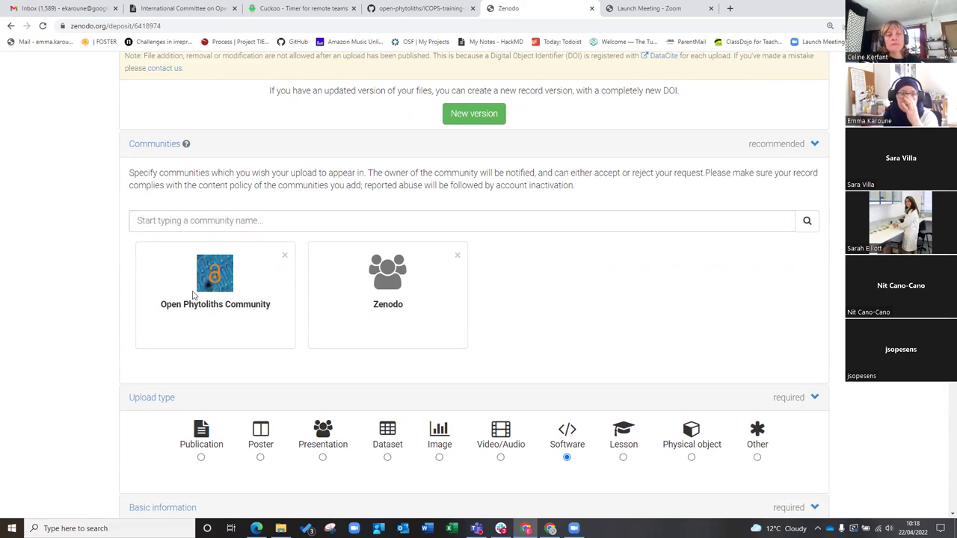
pyautogui.scroll(-2, 579, 310)
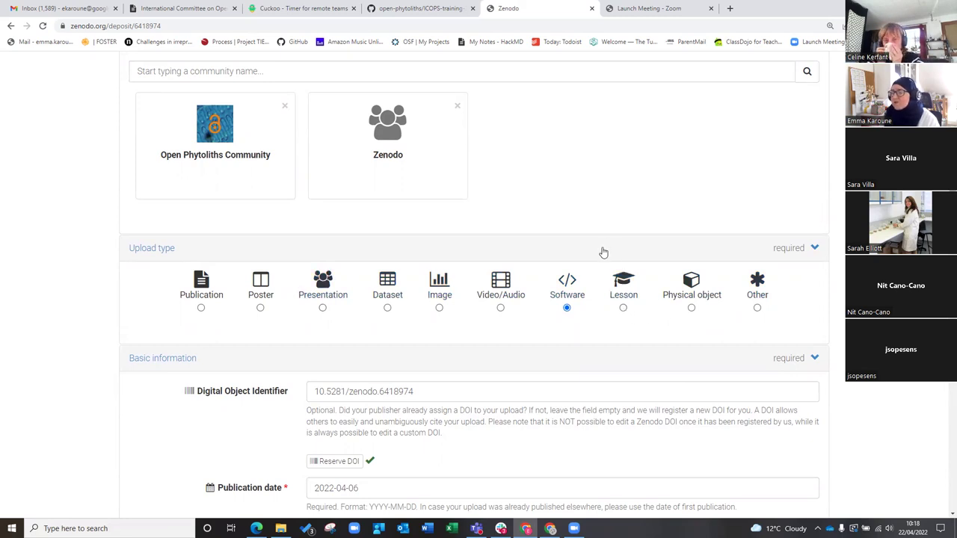
pyautogui.scroll(5, 602, 251)
pyautogui.scroll(1, 604, 252)
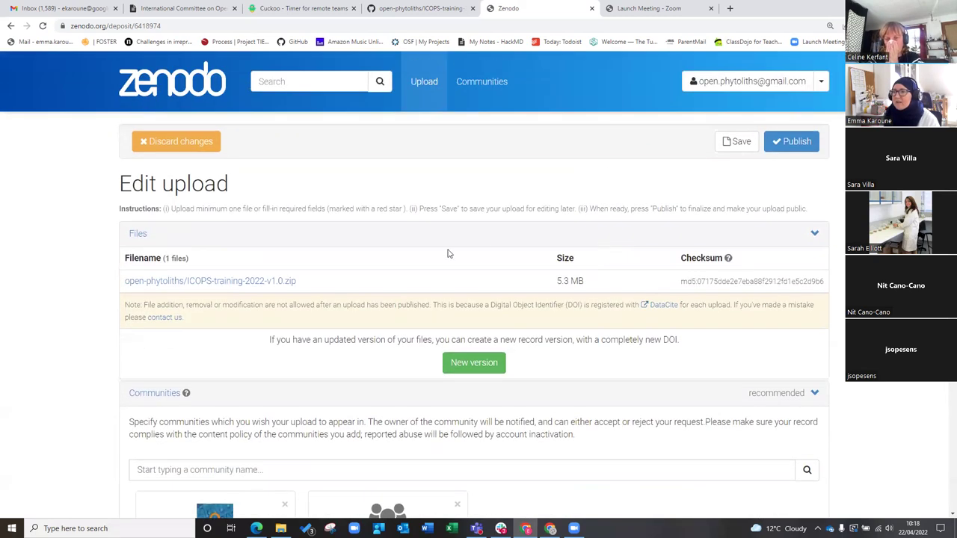
pyautogui.scroll(-7, 615, 349)
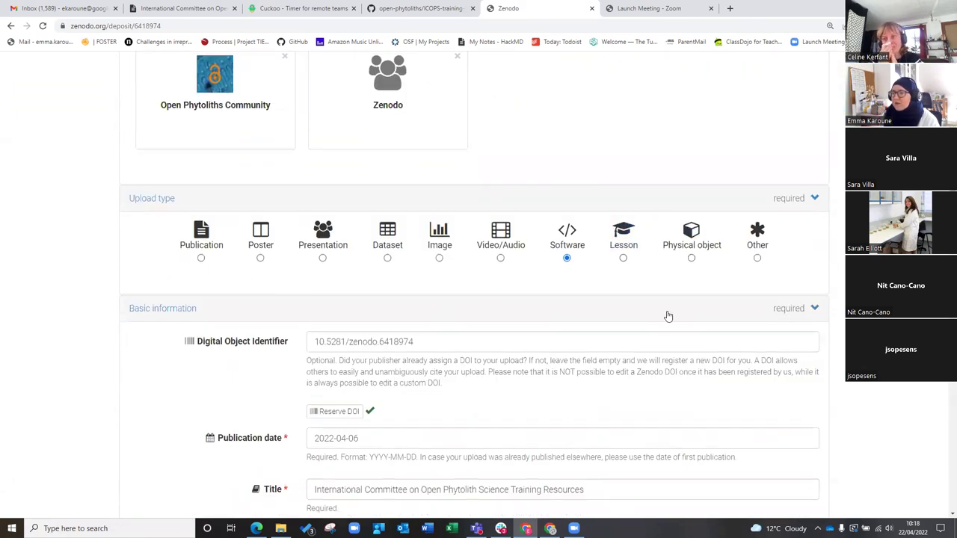
pyautogui.scroll(-2, 667, 316)
pyautogui.scroll(-1, 666, 315)
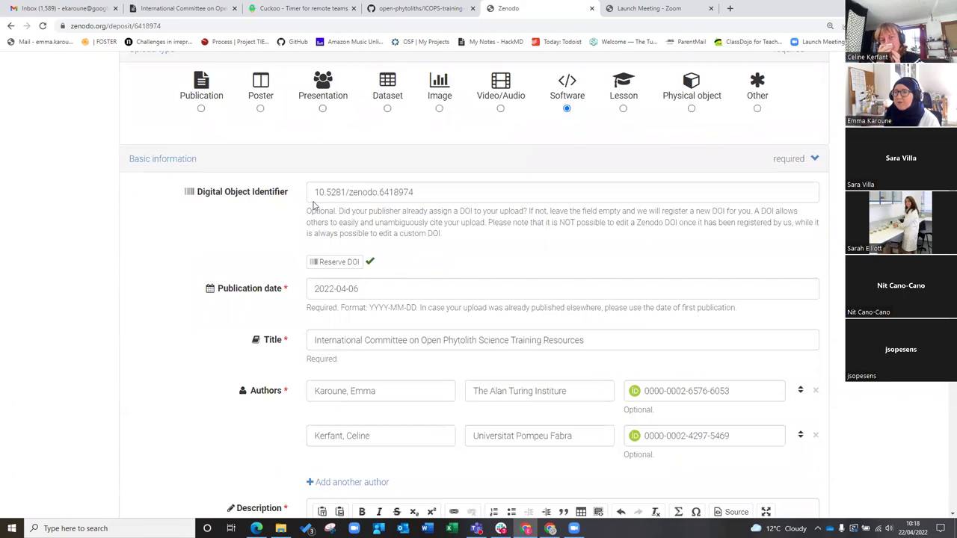
pyautogui.scroll(-1, 468, 237)
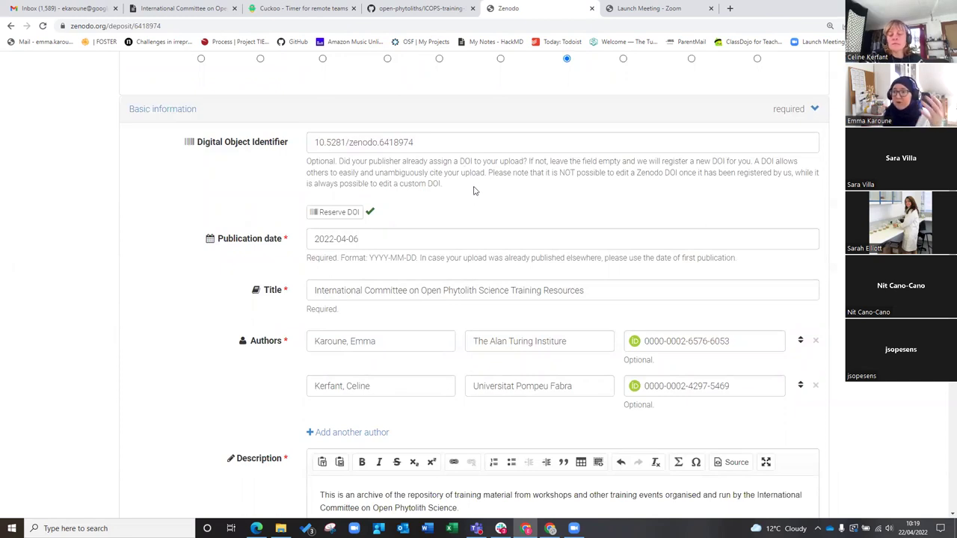
pyautogui.scroll(6, 483, 229)
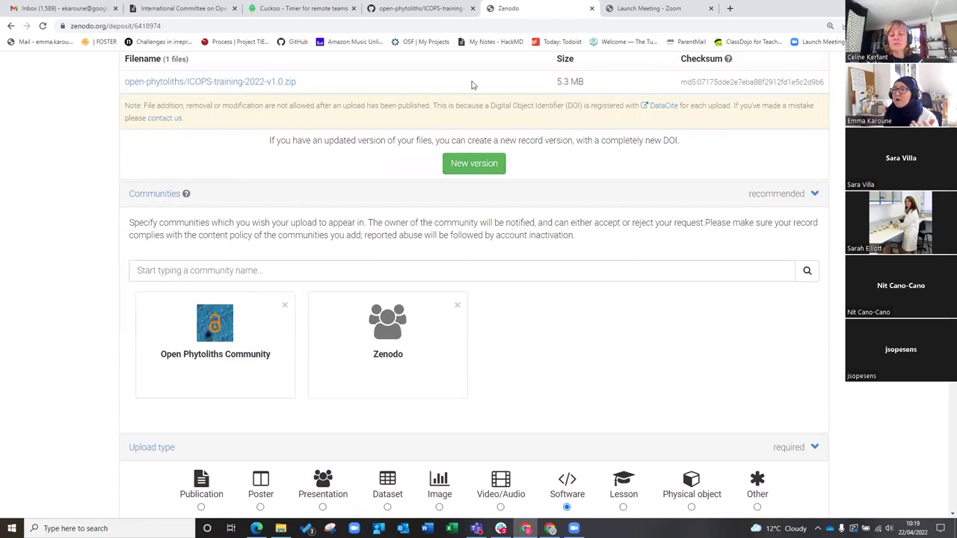
pyautogui.scroll(1, 565, 254)
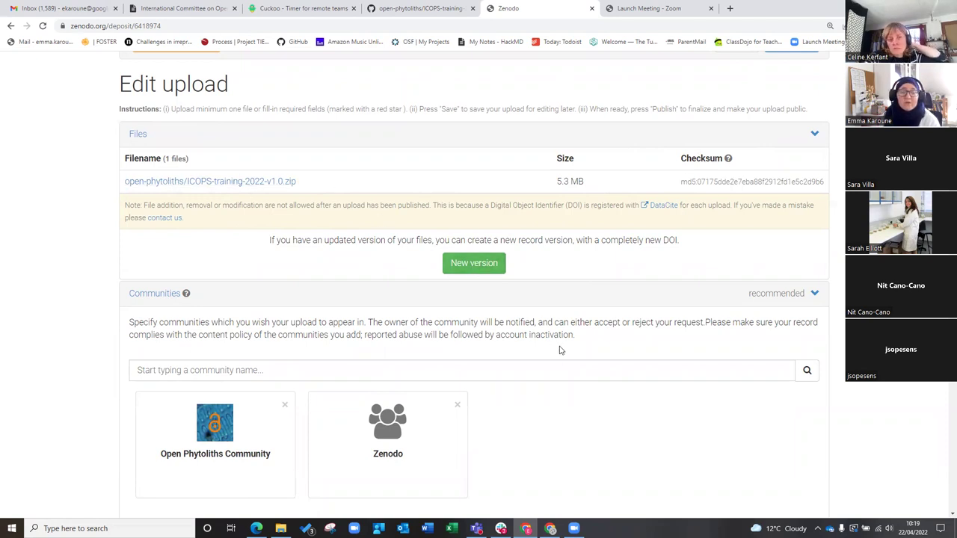
pyautogui.scroll(-5, 561, 350)
pyautogui.scroll(3, 560, 346)
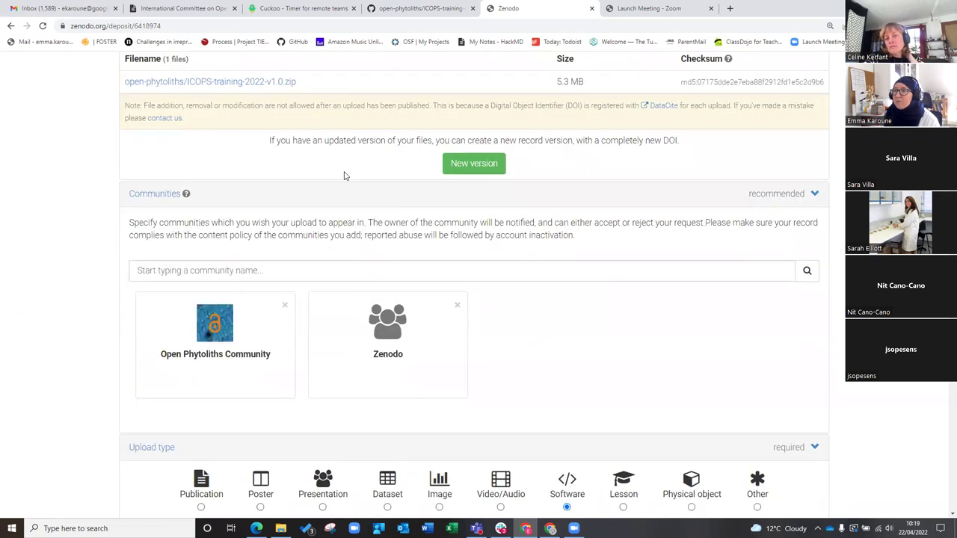
pyautogui.scroll(-3, 640, 341)
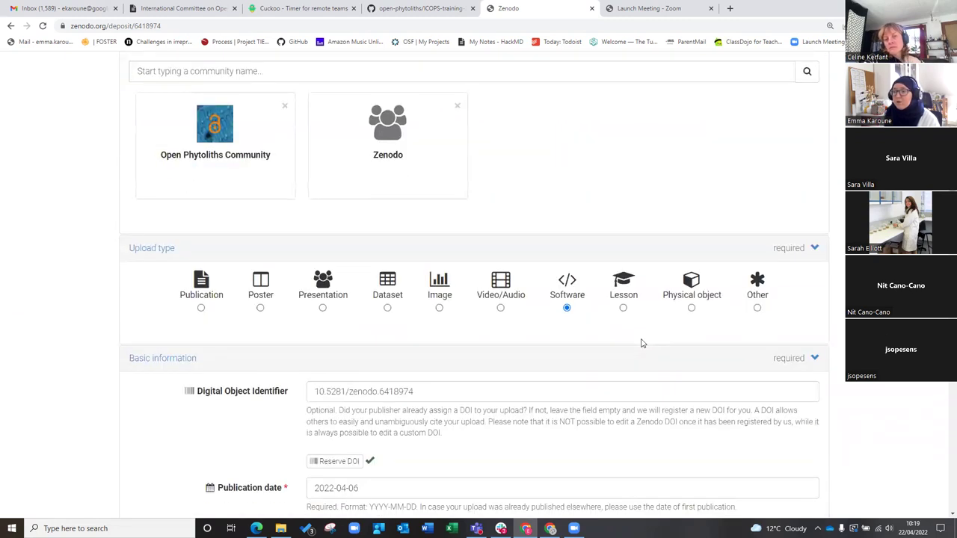
# - Scroll through the upload form and reach the published record page showing 40 views and 4 downloads
pyautogui.scroll(-6, 594, 372)
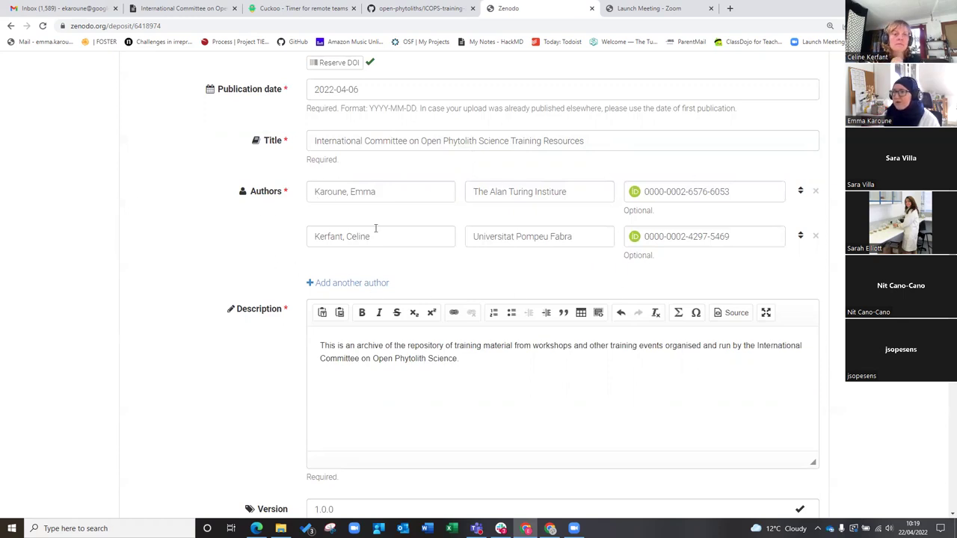
pyautogui.scroll(-3, 737, 336)
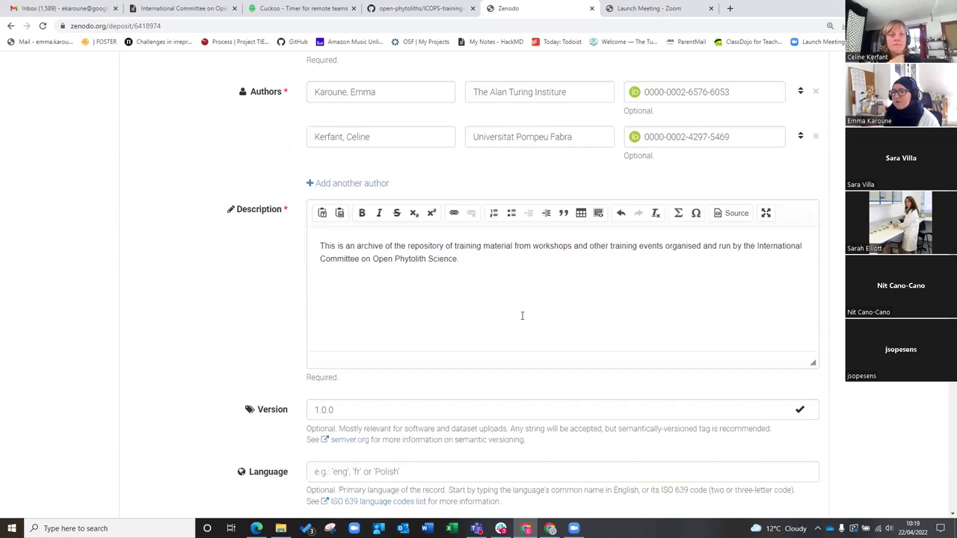
pyautogui.scroll(-4, 423, 297)
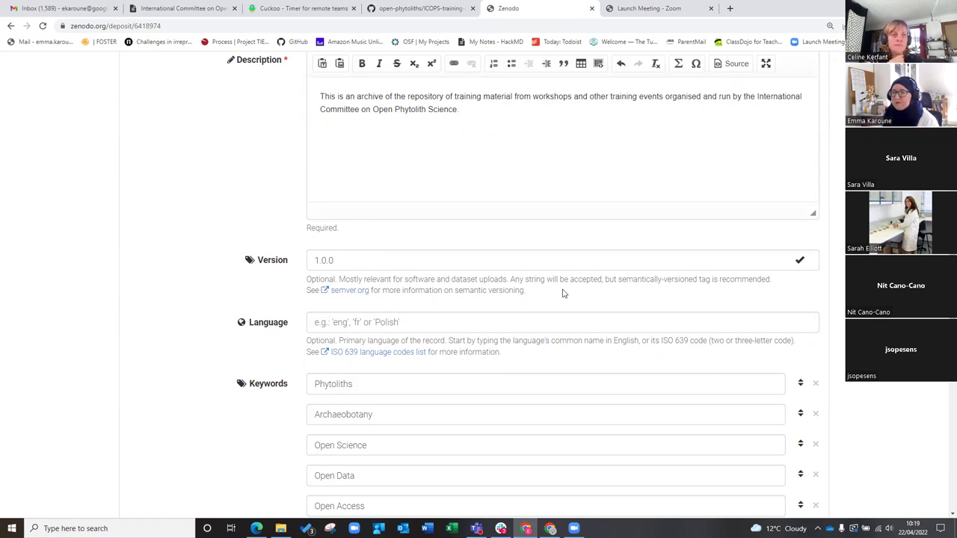
pyautogui.scroll(-2, 561, 292)
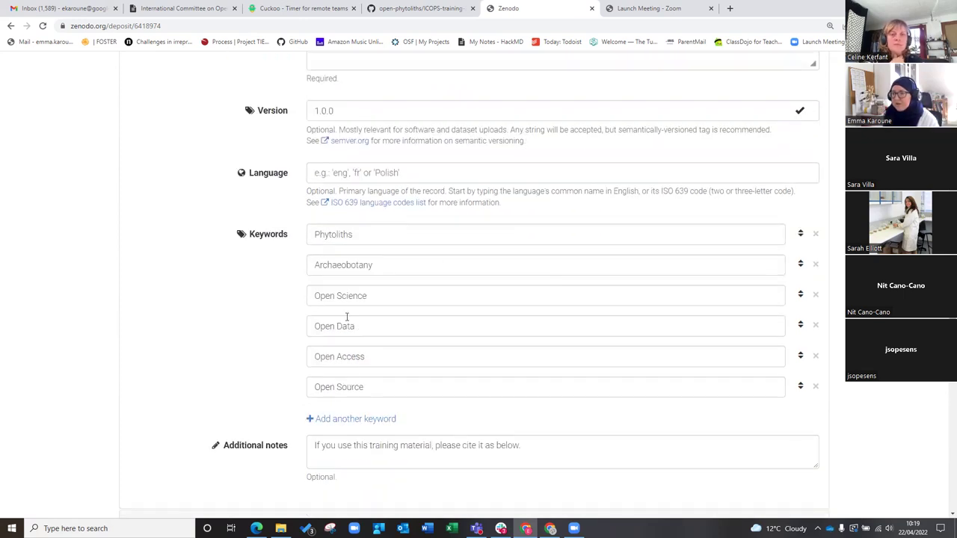
pyautogui.scroll(-5, 524, 398)
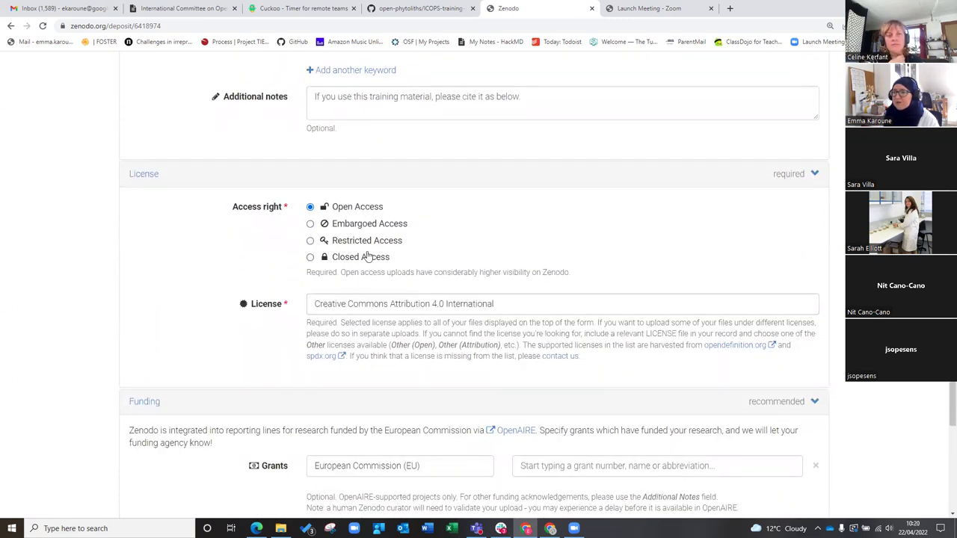
pyautogui.scroll(-3, 568, 329)
pyautogui.scroll(2, 556, 336)
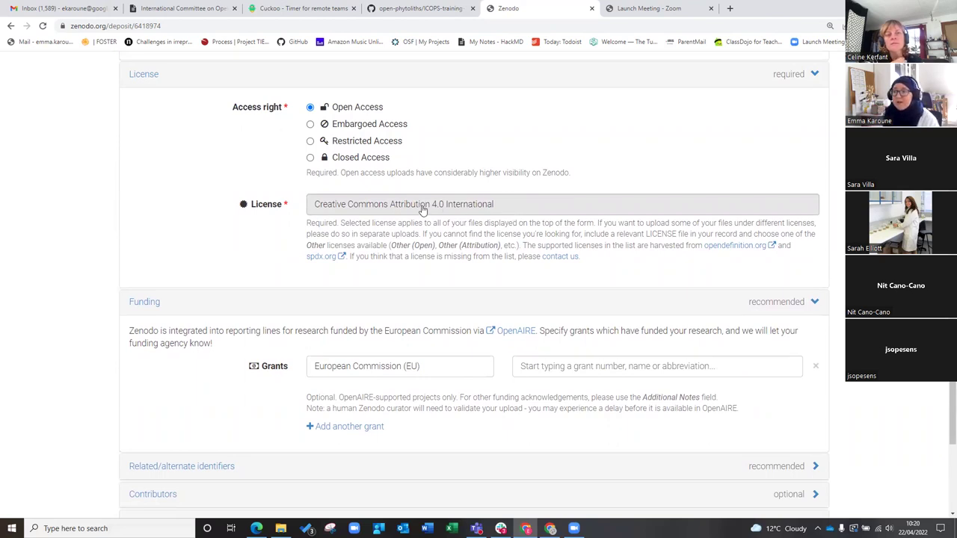
pyautogui.scroll(-2, 591, 307)
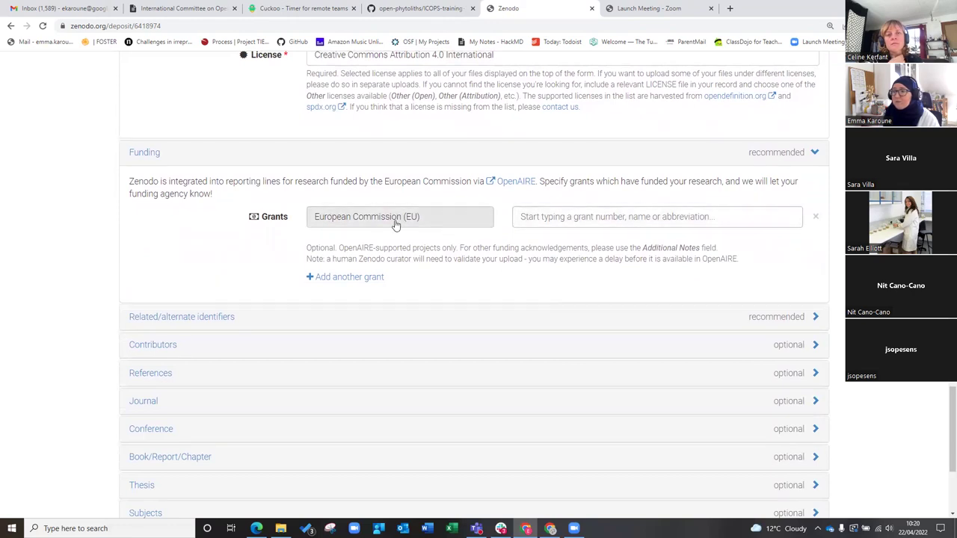
pyautogui.scroll(-2, 246, 259)
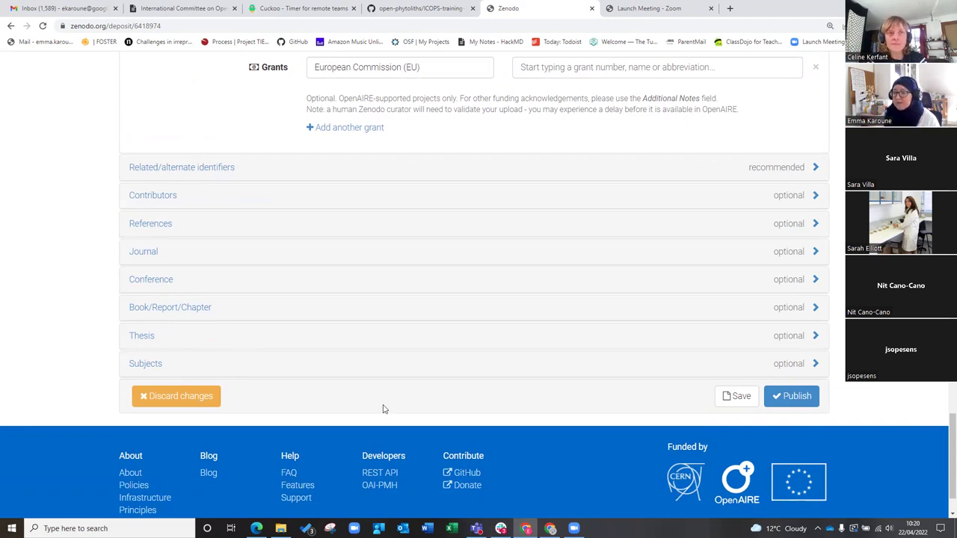
pyautogui.scroll(-2, 558, 471)
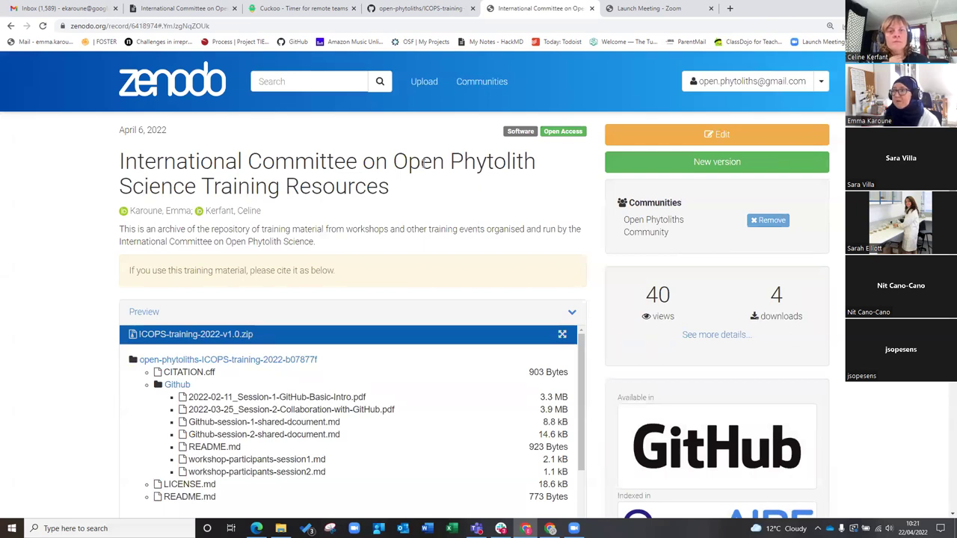
# - Switch back to the full-screen slide 26, 'Getting a persistent identifier'
pyautogui.hotkey('alt', 'Tab')
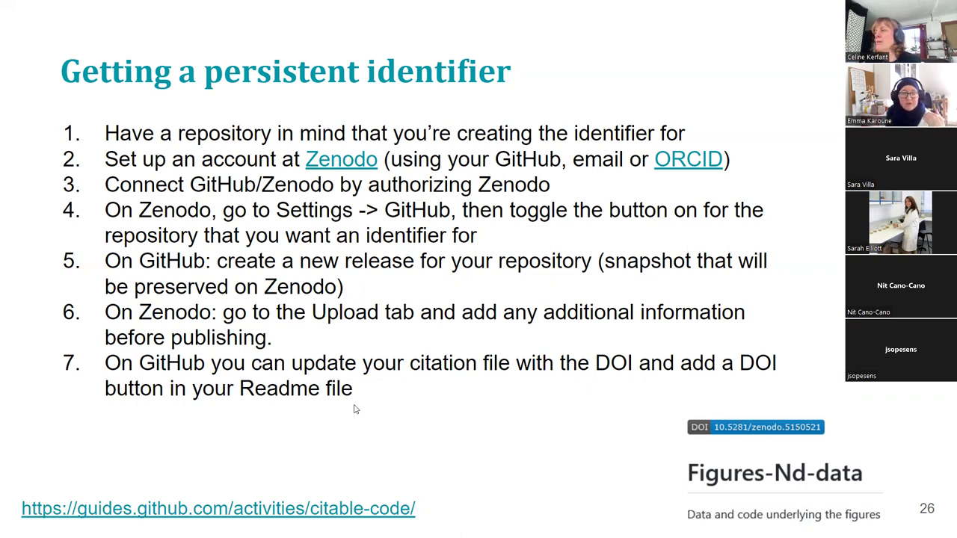
# - Exit the slideshow and return to the Zenodo training resources record page
pyautogui.press('Escape')
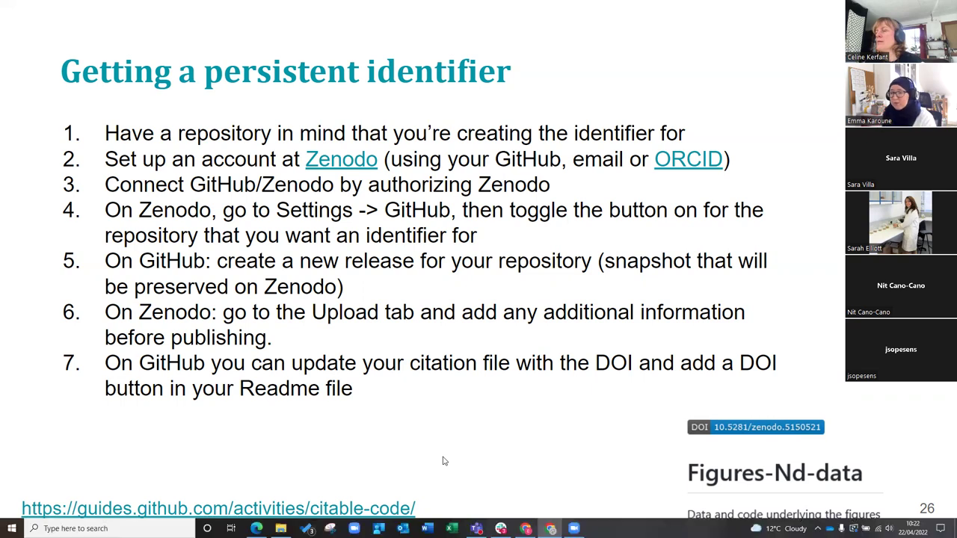
pyautogui.hotkey('alt', 'Tab')
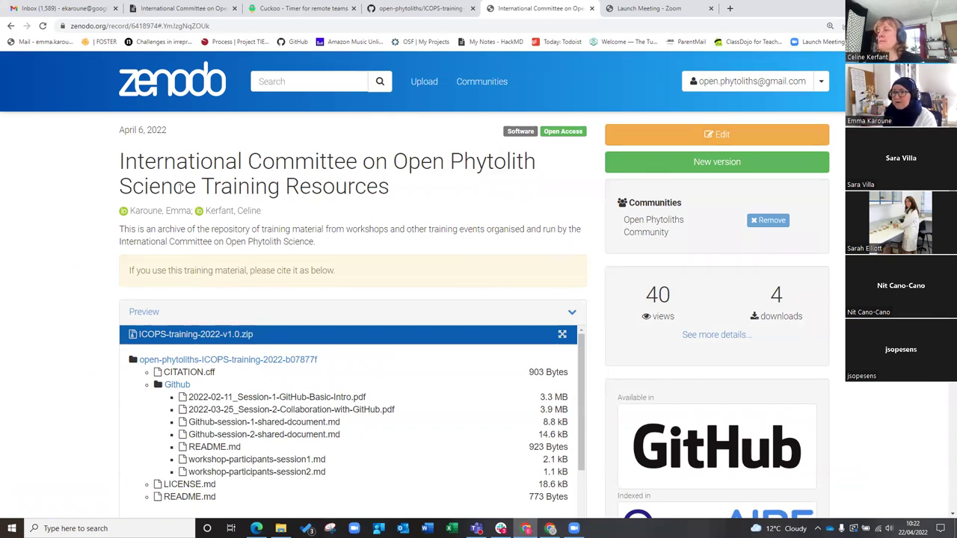
pyautogui.scroll(-1, 692, 305)
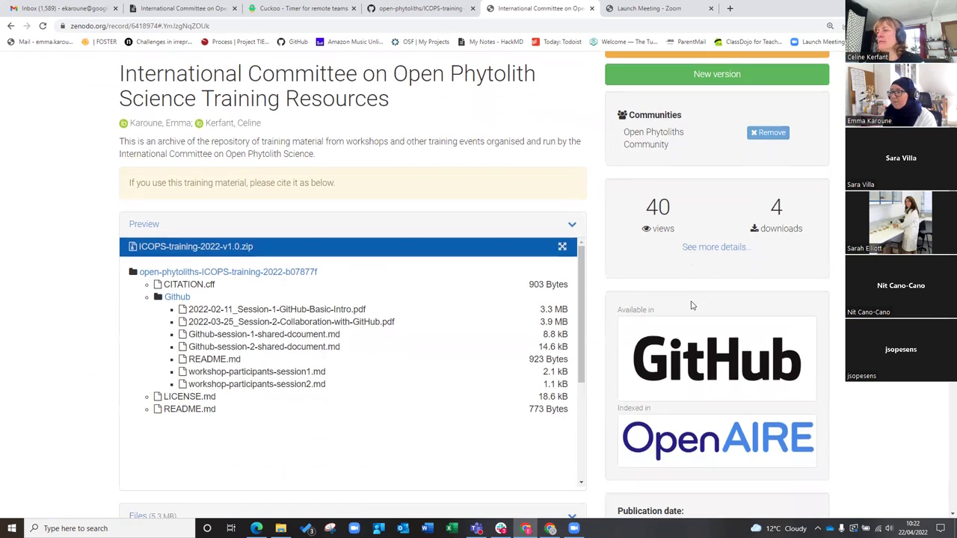
pyautogui.scroll(-3, 692, 305)
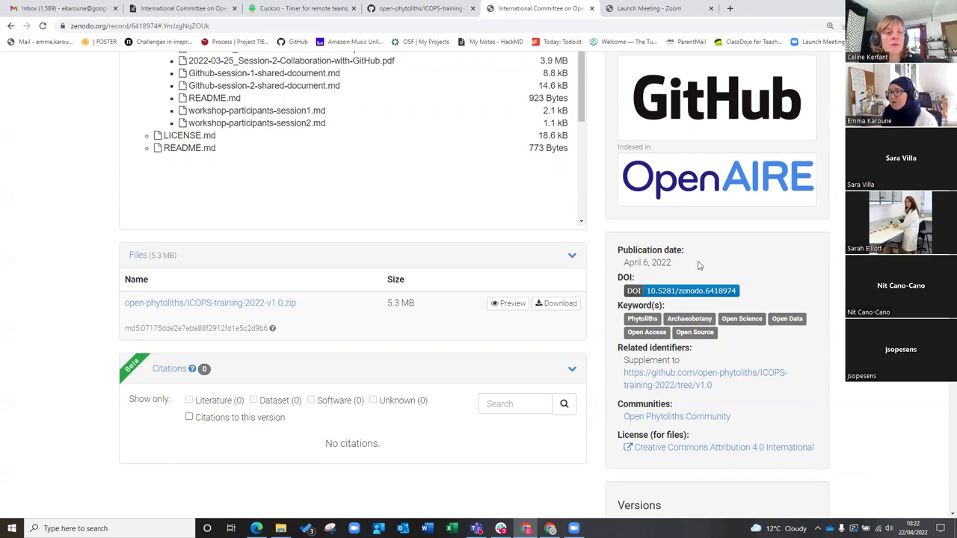
pyautogui.scroll(-1, 719, 278)
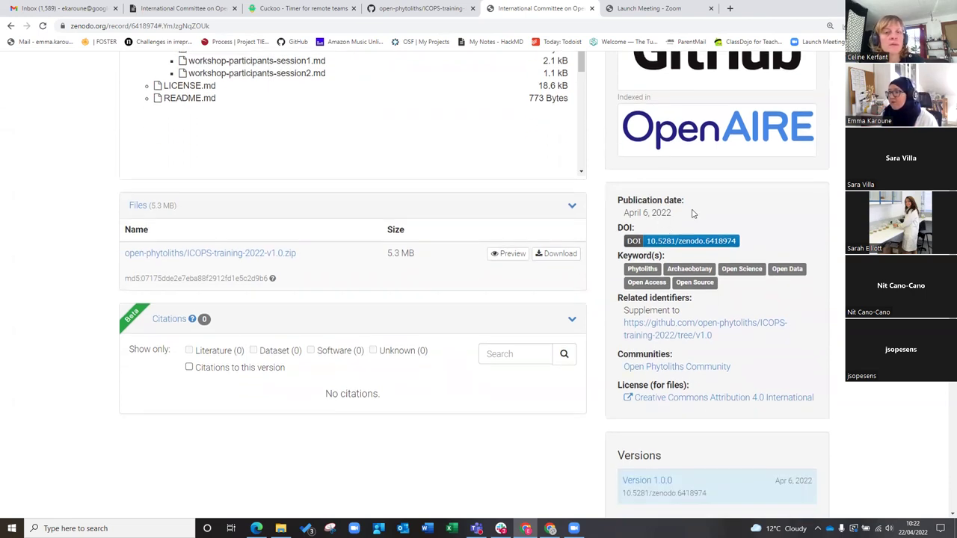
pyautogui.click(714, 241)
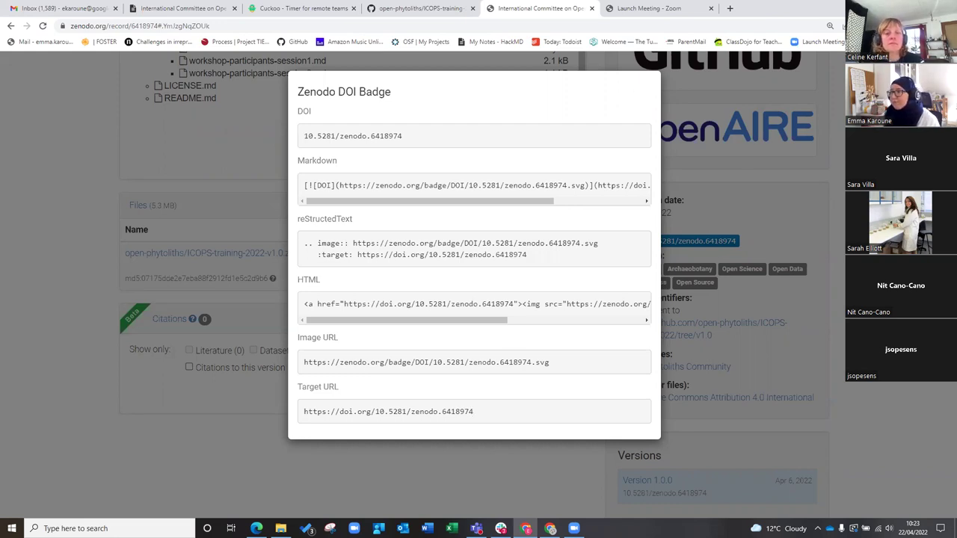
pyautogui.click(785, 376)
pyautogui.scroll(-2, 786, 376)
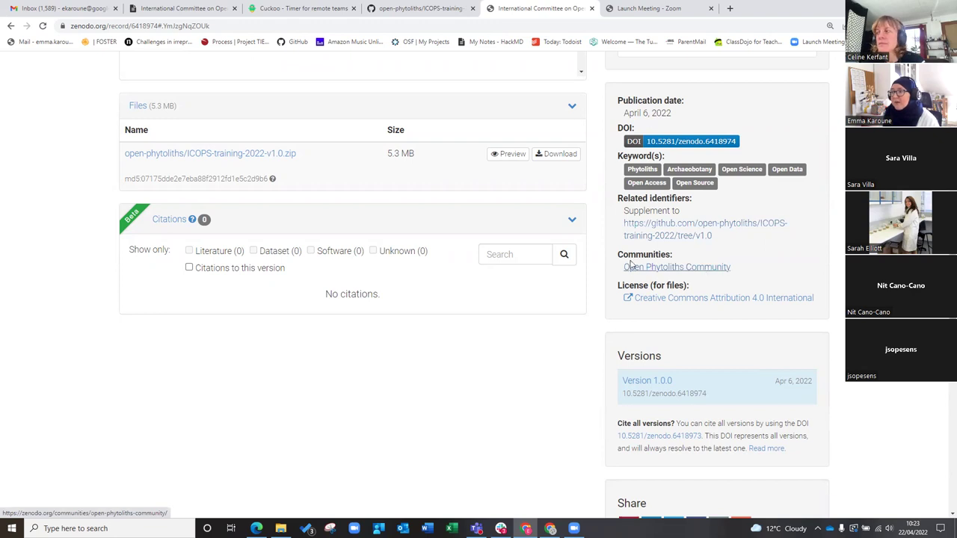
pyautogui.scroll(-1, 752, 378)
pyautogui.scroll(-3, 753, 376)
pyautogui.moveTo(740, 327)
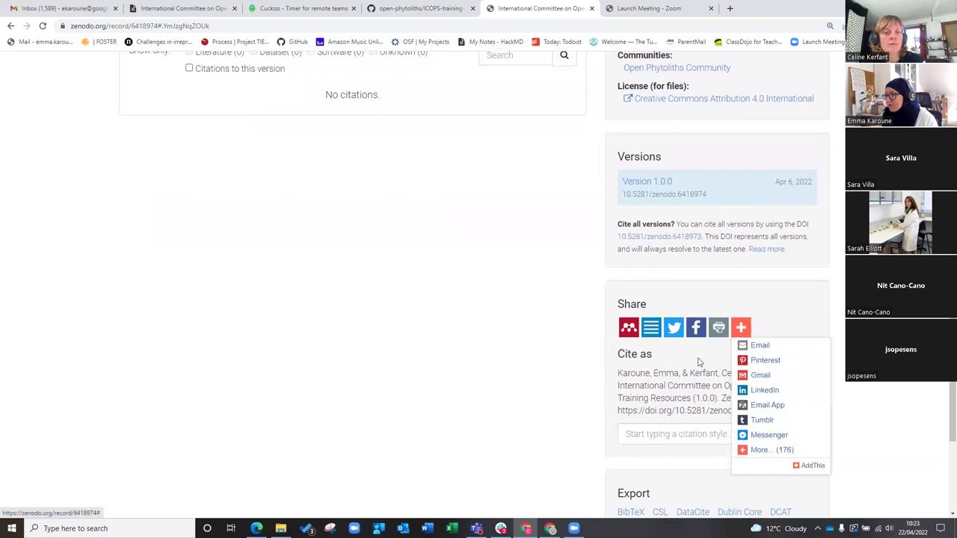
pyautogui.scroll(-3, 658, 370)
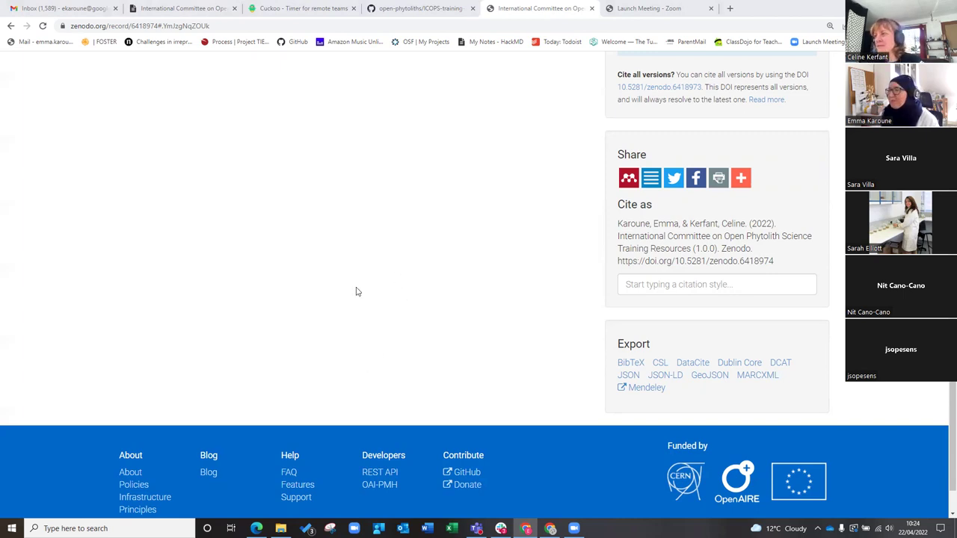
pyautogui.scroll(3, 534, 150)
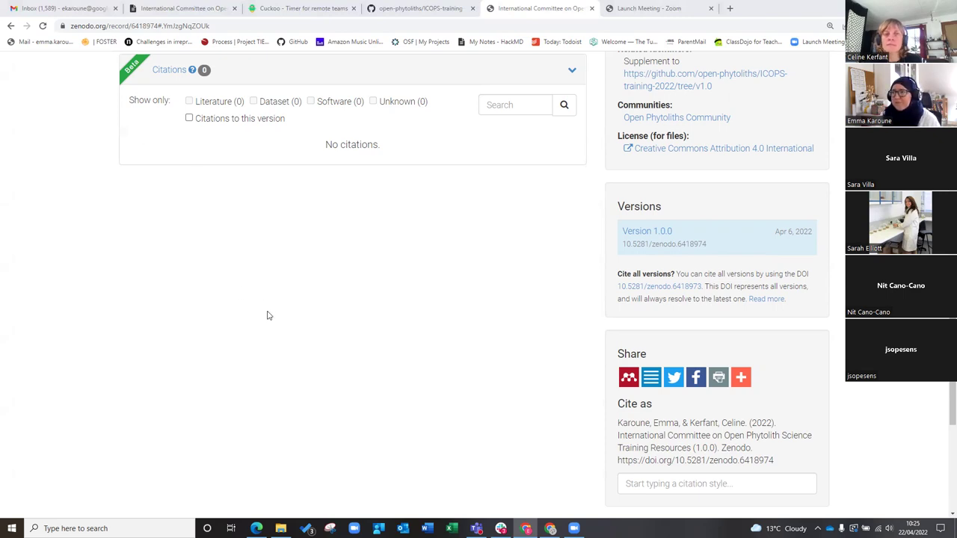
# - Scroll over the Zenodo record page, then switch back to slide 26 in Google Slides
pyautogui.scroll(2, 224, 329)
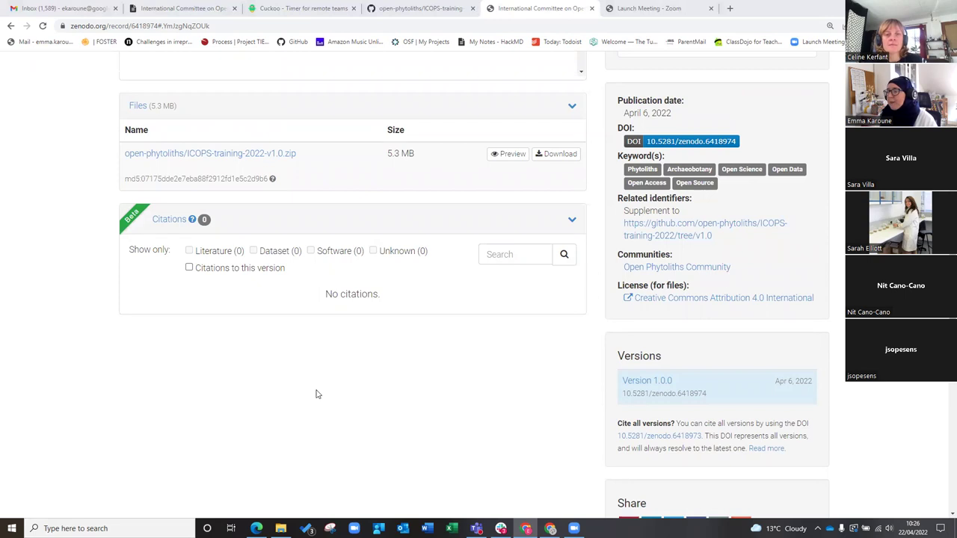
pyautogui.scroll(3, 314, 411)
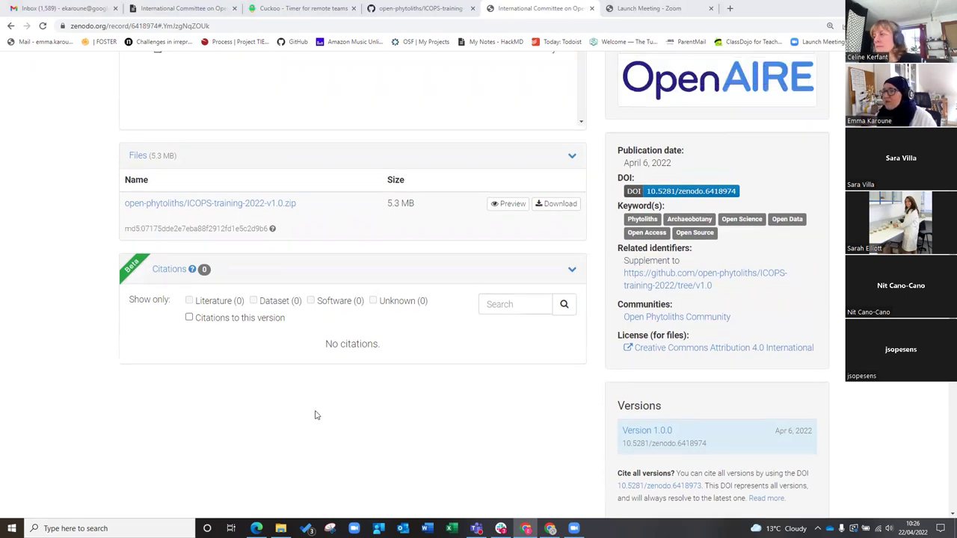
pyautogui.scroll(-2, 680, 411)
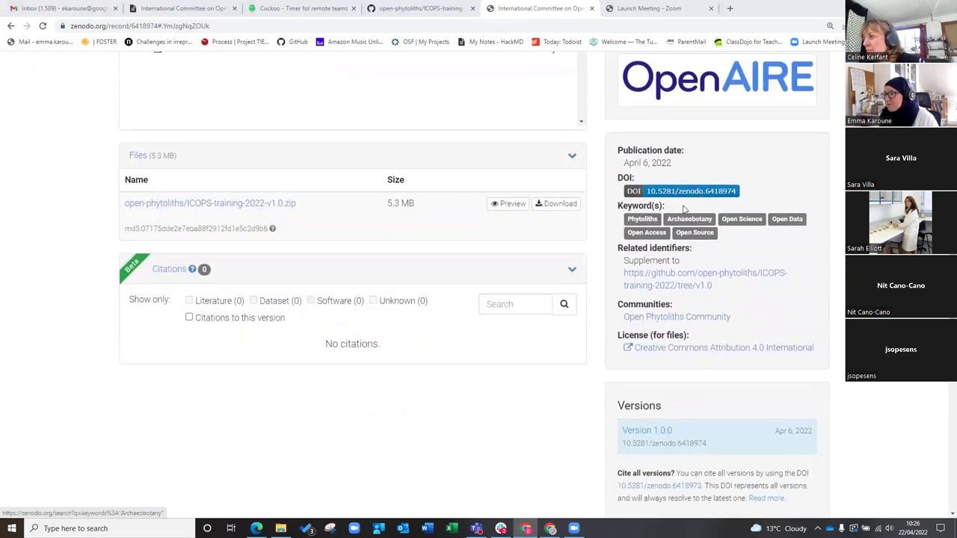
pyautogui.scroll(-2, 568, 449)
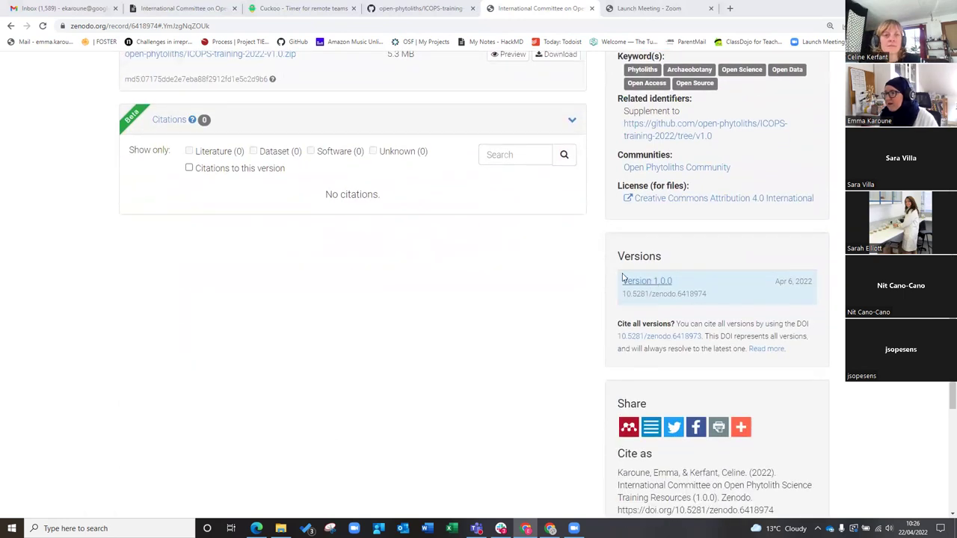
pyautogui.scroll(-1, 665, 305)
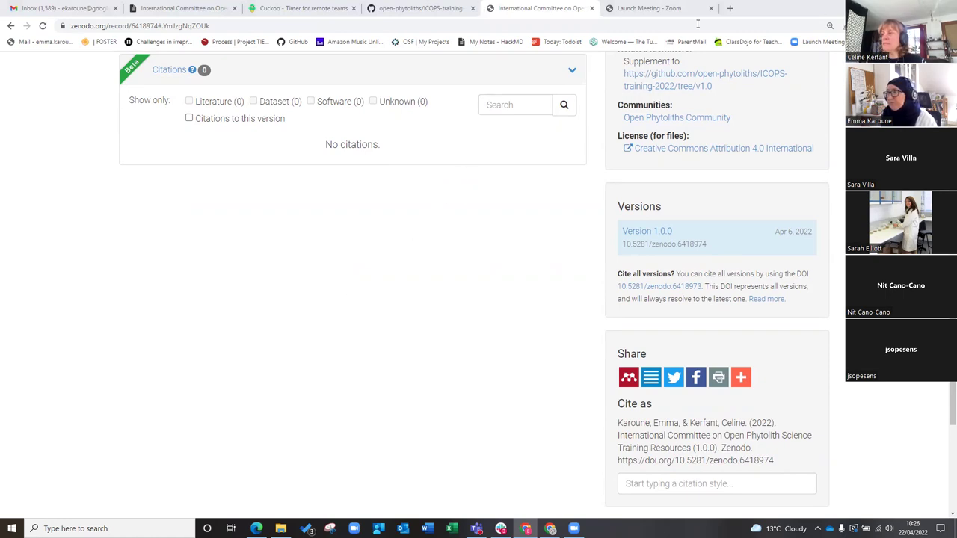
pyautogui.hotkey('alt', 'Tab')
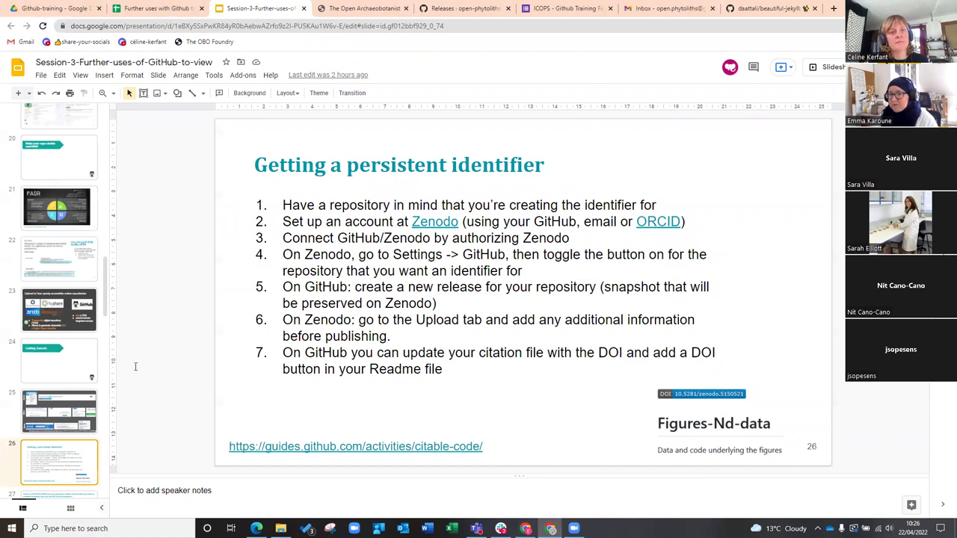
# - Select slide 27 on creating a CITATION.cff file and present it full screen
pyautogui.scroll(-3, 50, 367)
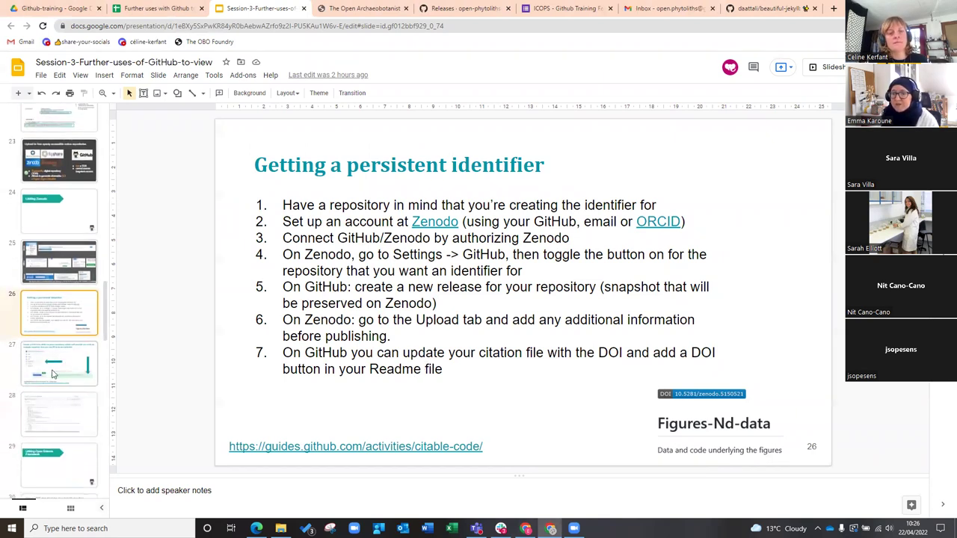
pyautogui.click(50, 367)
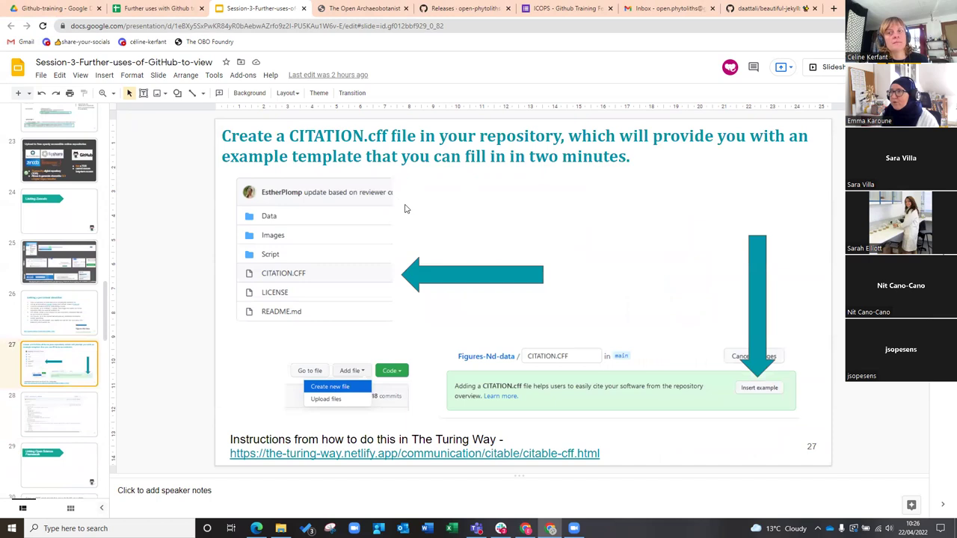
pyautogui.click(831, 66)
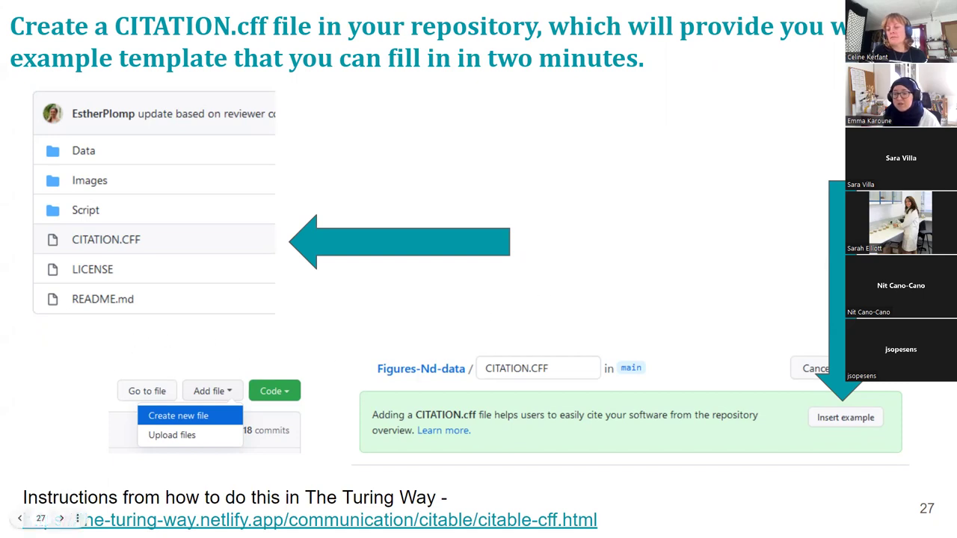
# - Step through slides 27–29 to 'Linking Open Science Framework' and return to the editor
pyautogui.click(62, 519)
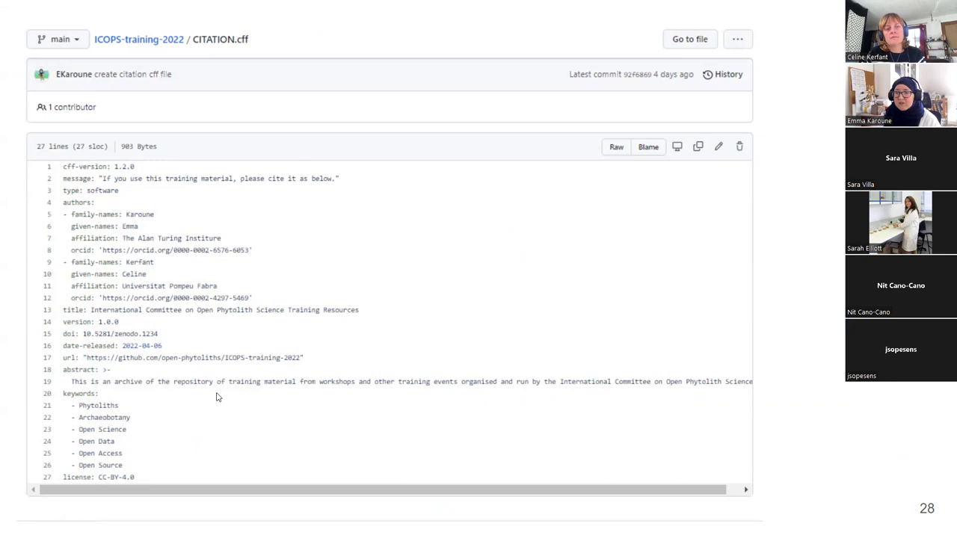
pyautogui.press('Right')
pyautogui.press('Left')
pyautogui.press('Left')
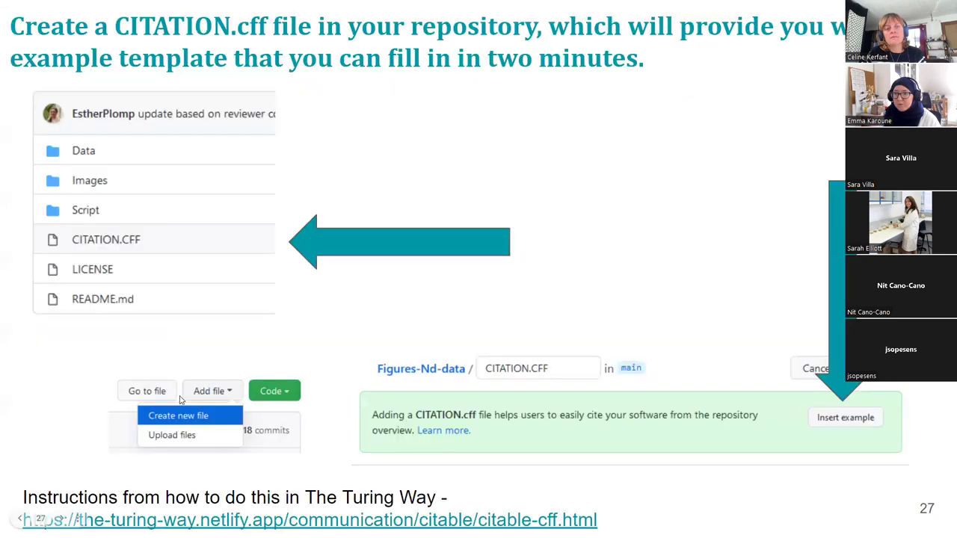
pyautogui.press('Right')
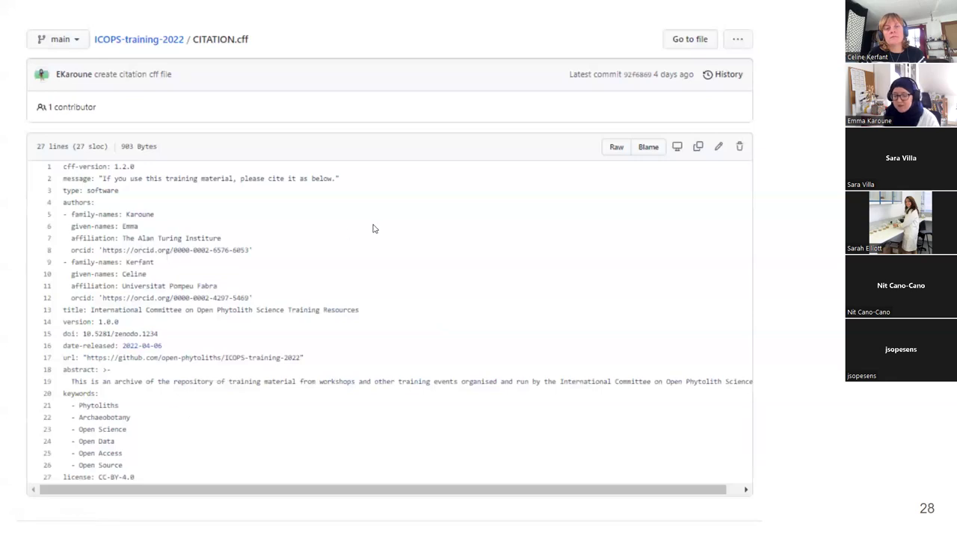
pyautogui.press('Right')
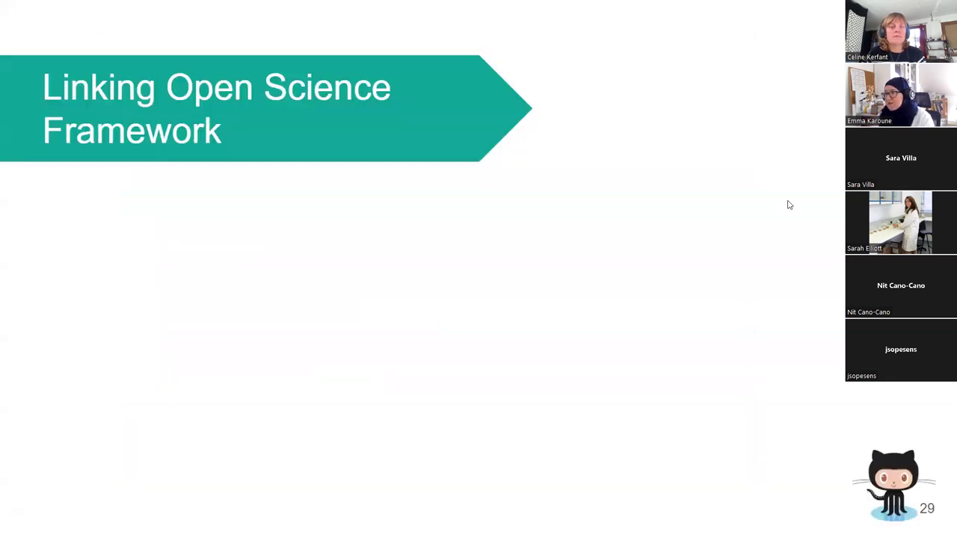
pyautogui.press('Escape')
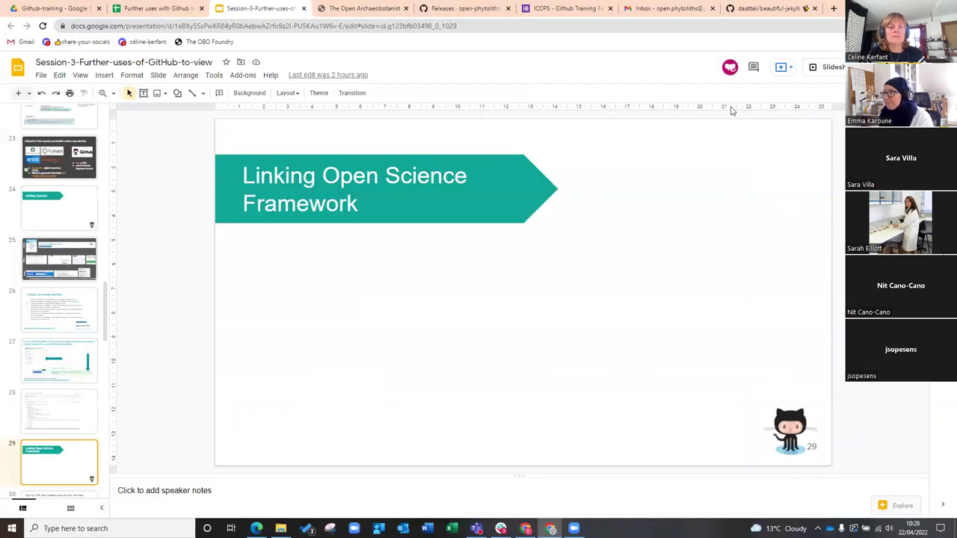
# - Go to the ICOPS-training-2022 GitHub repository and show its 'Cite this repository' APA citation
pyautogui.click(349, 10)
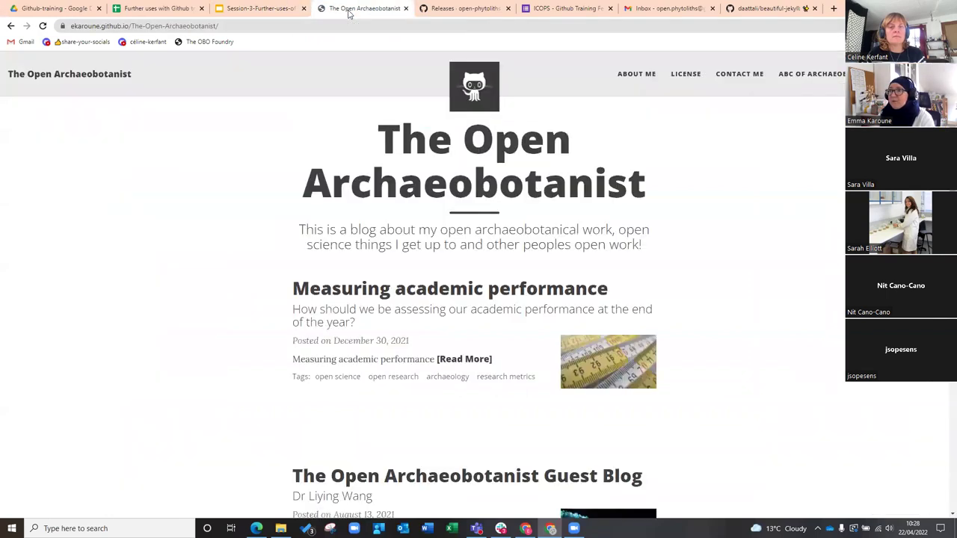
pyautogui.click(465, 8)
pyautogui.click(130, 99)
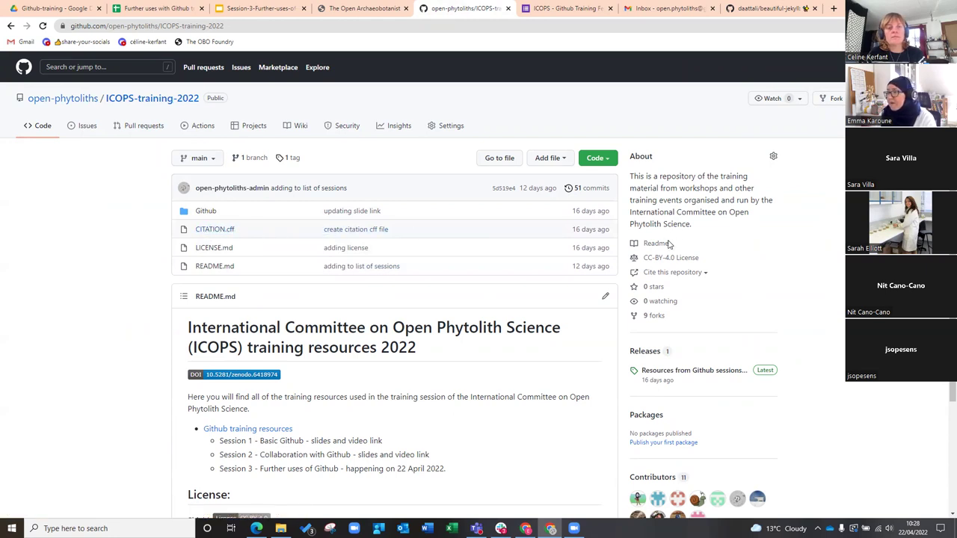
pyautogui.click(704, 274)
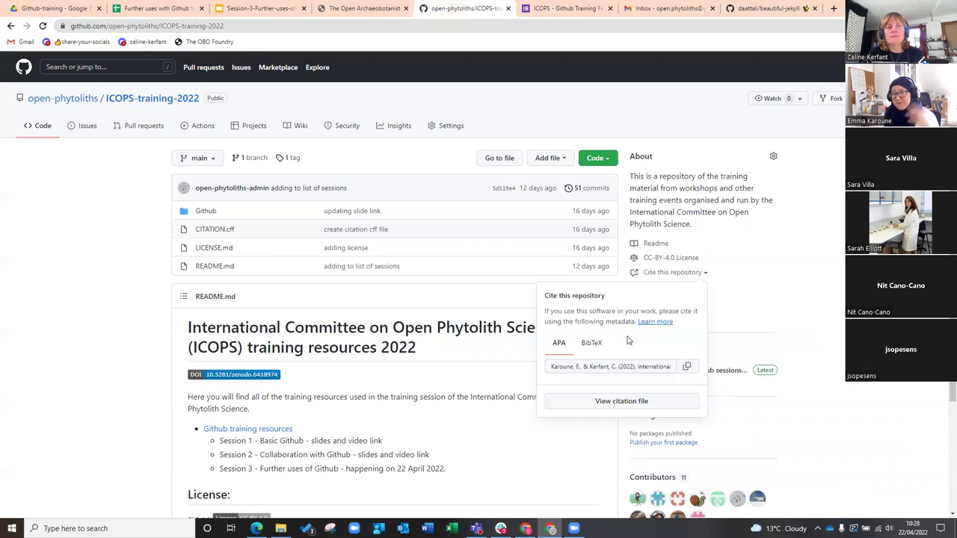
# - Select the APA citation text, then dismiss the Cite popover to show the README
pyautogui.click(664, 367)
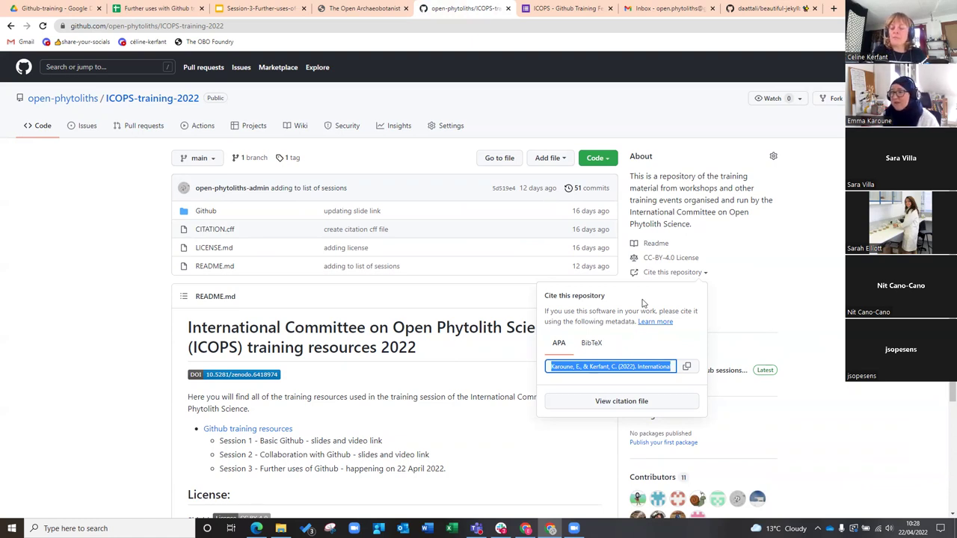
pyautogui.click(806, 285)
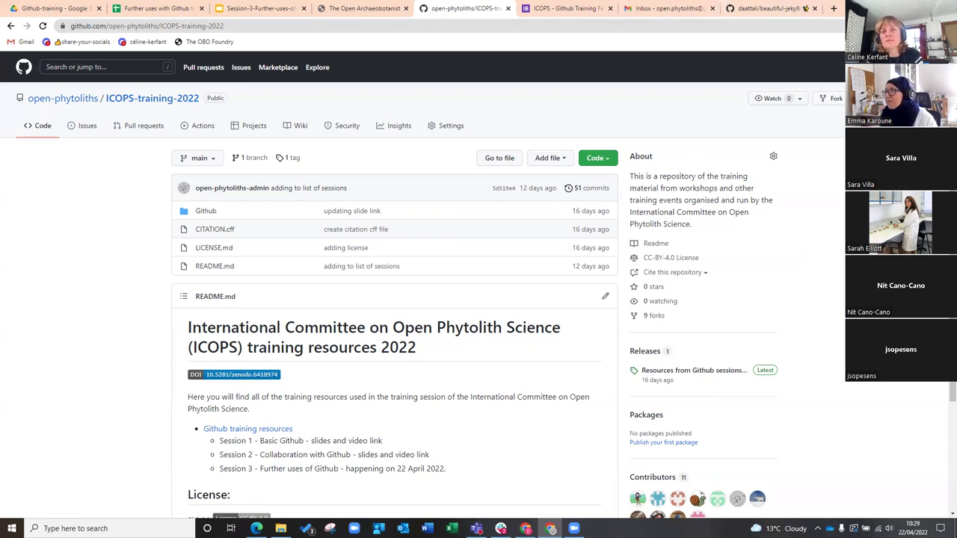
# - Return to the Slides tab and present full screen from slide 29, 'Linking Open Science Framework'
pyautogui.press('super+d')
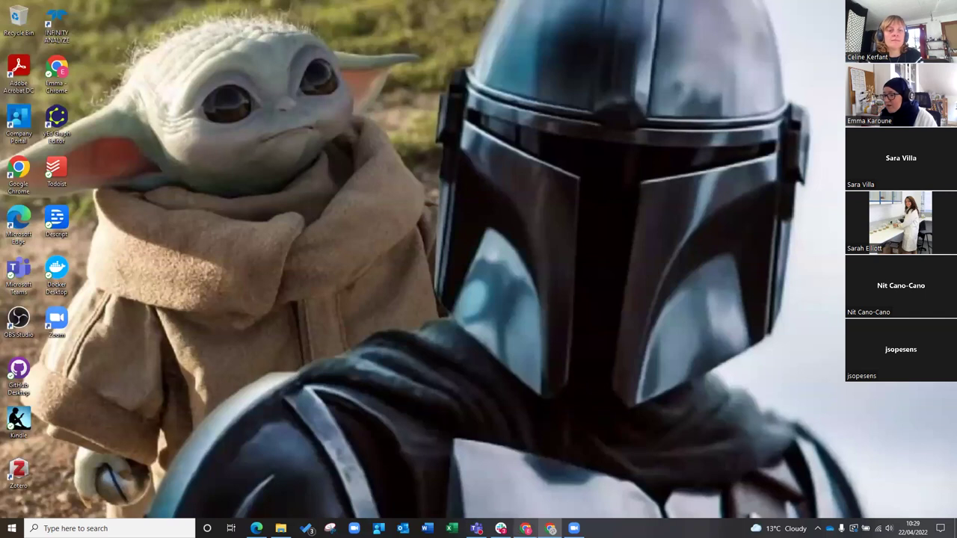
pyautogui.click(525, 529)
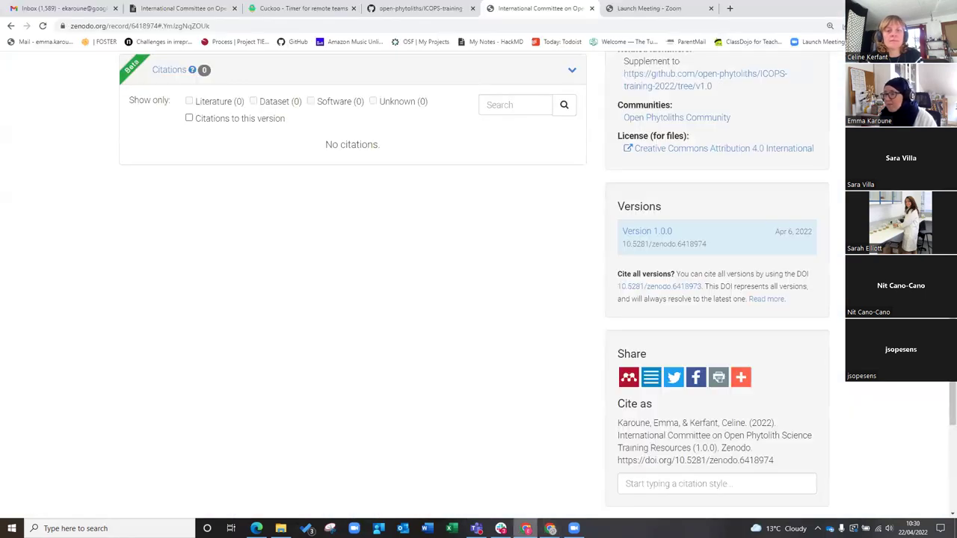
pyautogui.click(551, 529)
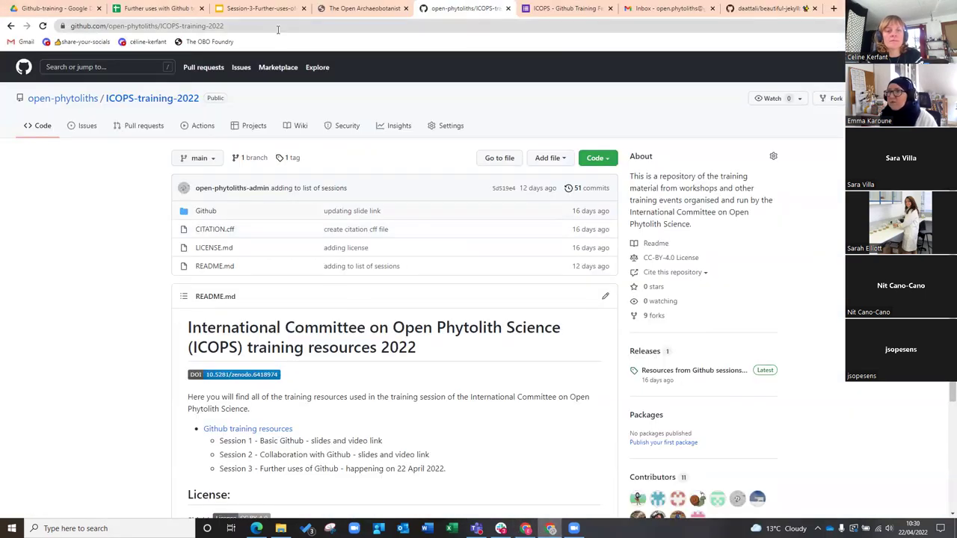
pyautogui.click(270, 9)
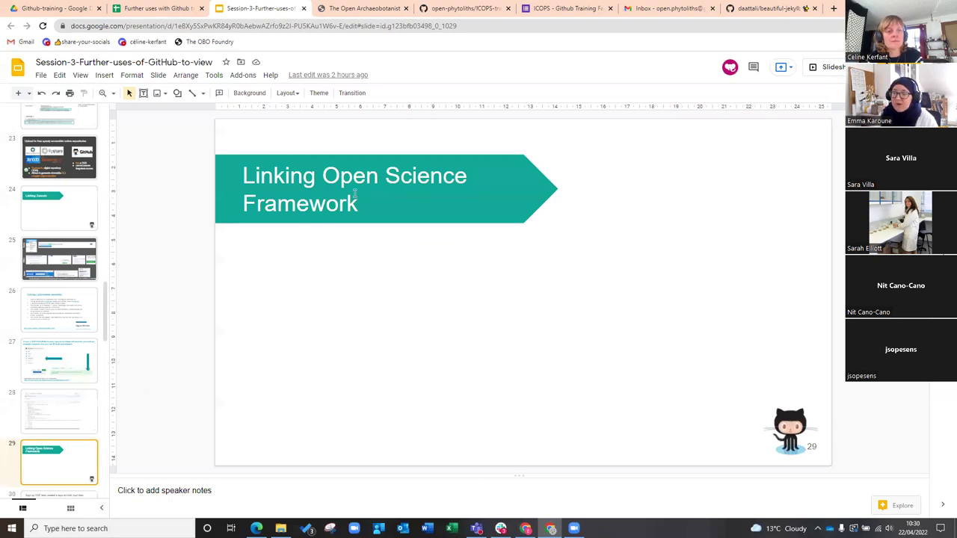
pyautogui.scroll(-5, 51, 404)
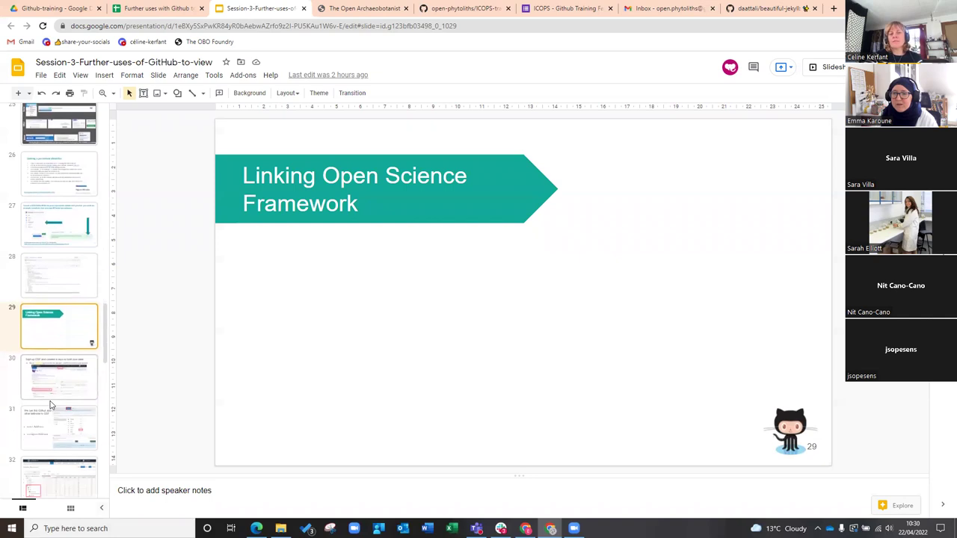
pyautogui.scroll(-2, 50, 405)
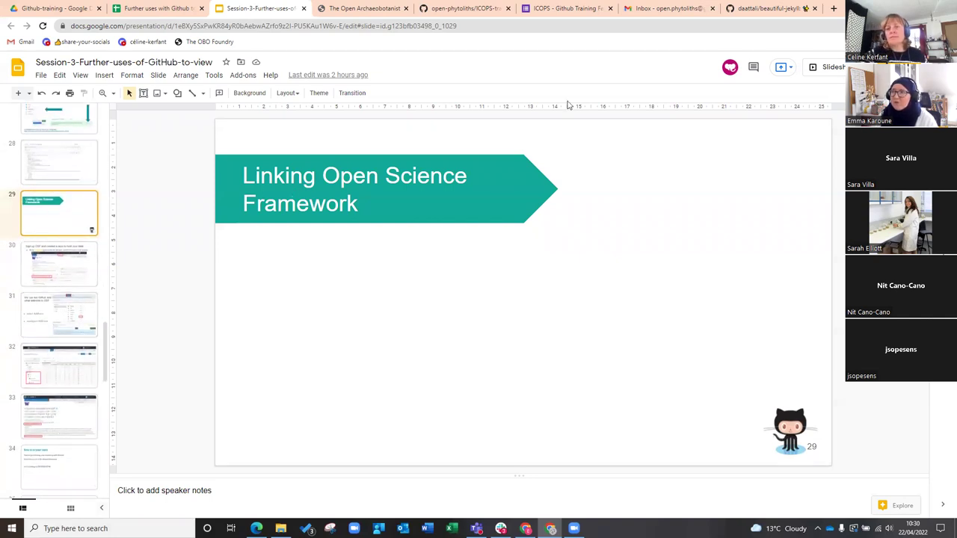
pyautogui.click(830, 67)
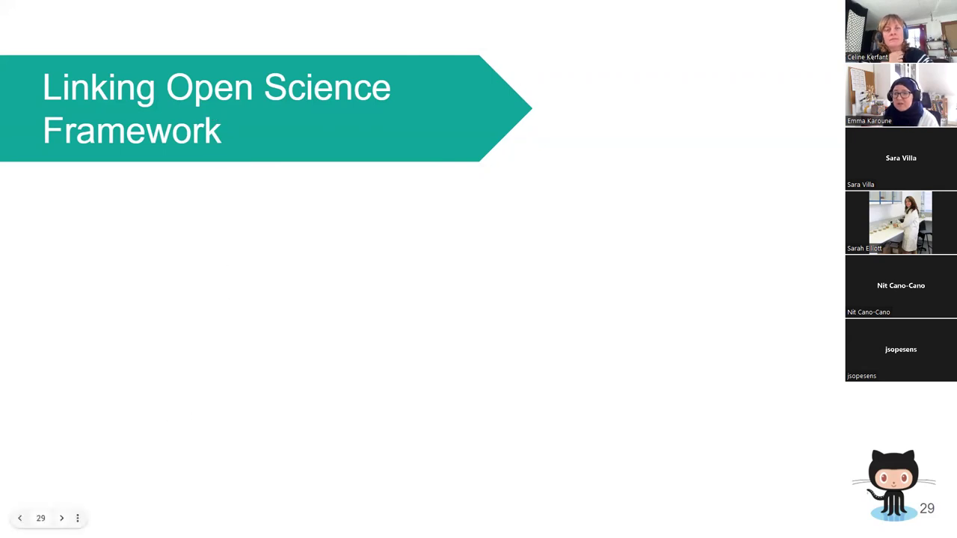
# - Advance to the 'Sign up OSF and created a repo to hold your data' slide
pyautogui.click(61, 518)
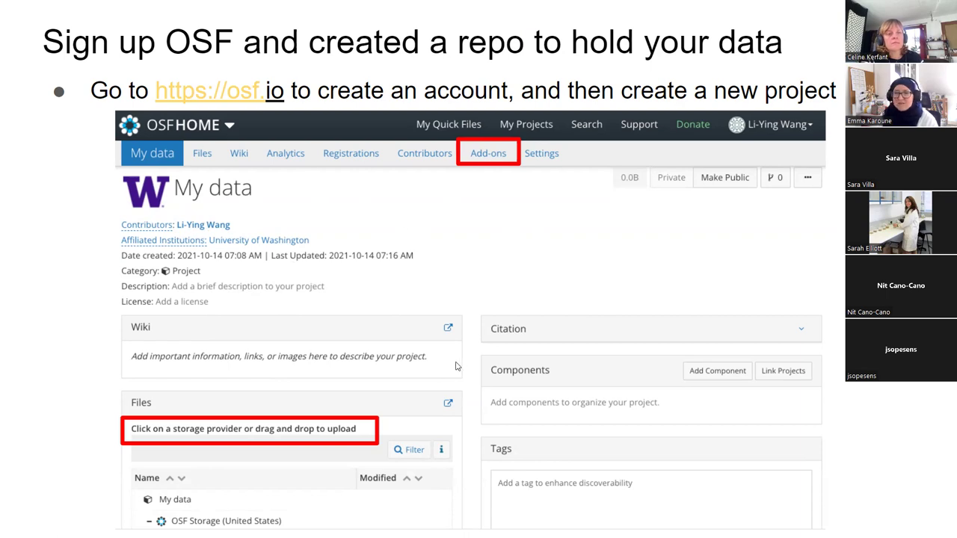
# - Advance to slide 31 on linking GitHub add-ons to OSF, then to the Kiwulan_Burials.xlsx slide
pyautogui.press('Right')
pyautogui.press('Left')
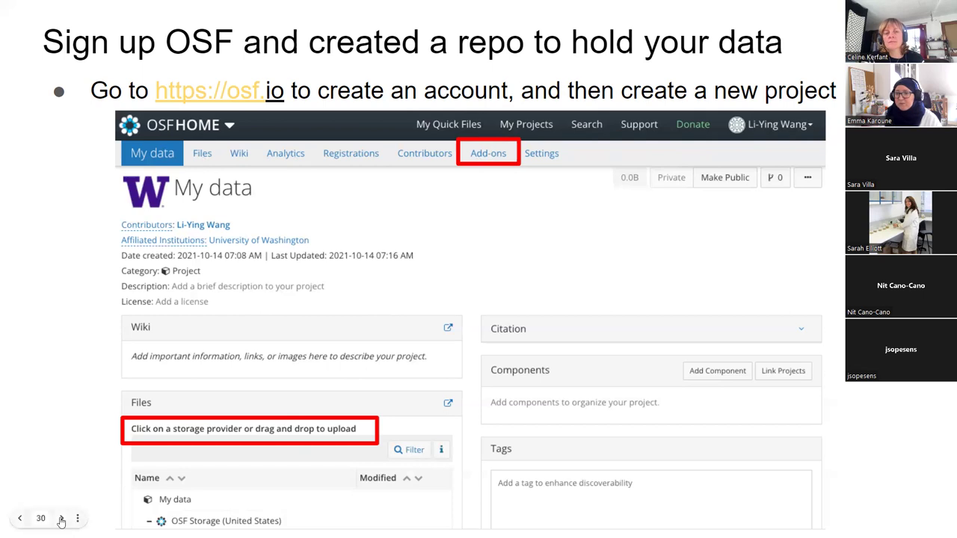
pyautogui.click(62, 521)
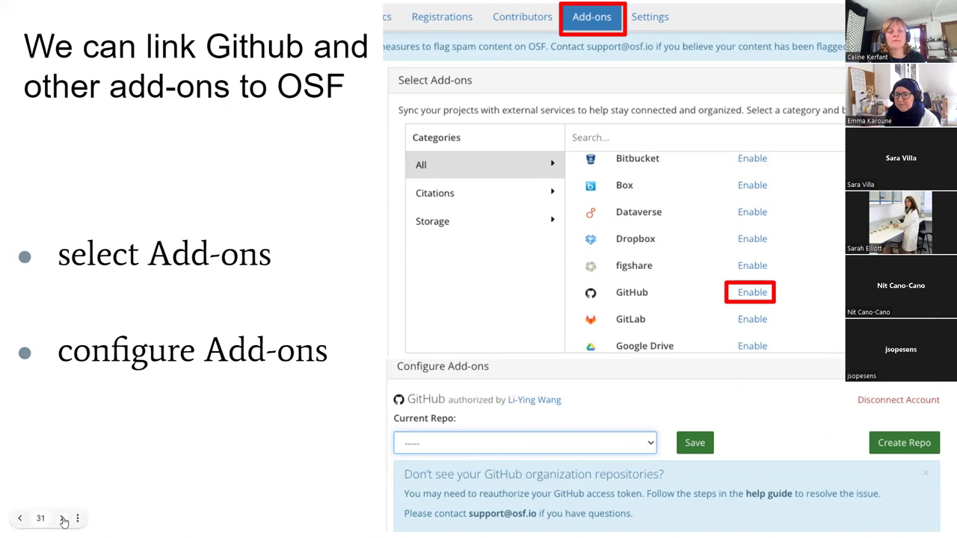
pyautogui.click(63, 519)
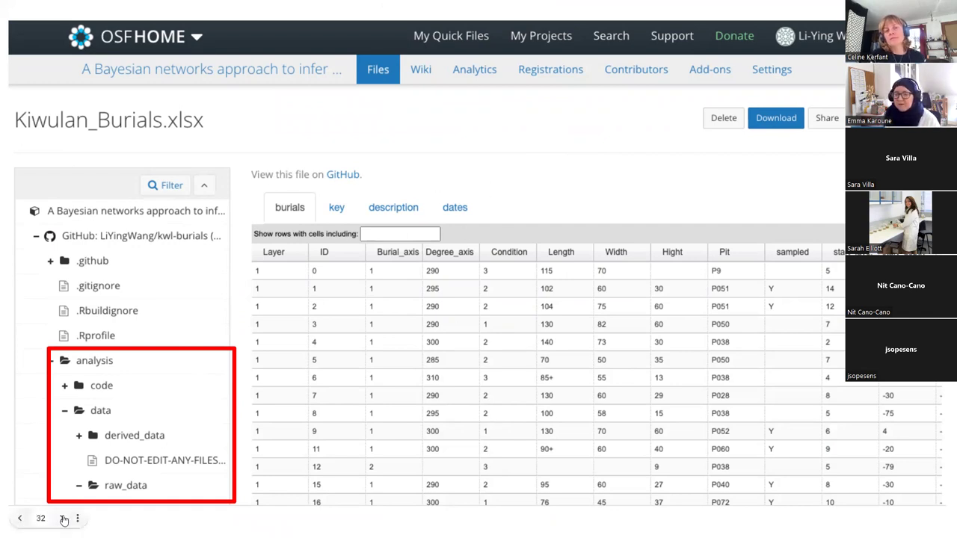
# - Advance past the OSF project overview to slide 34, 'Now it is your turn'
pyautogui.click(65, 518)
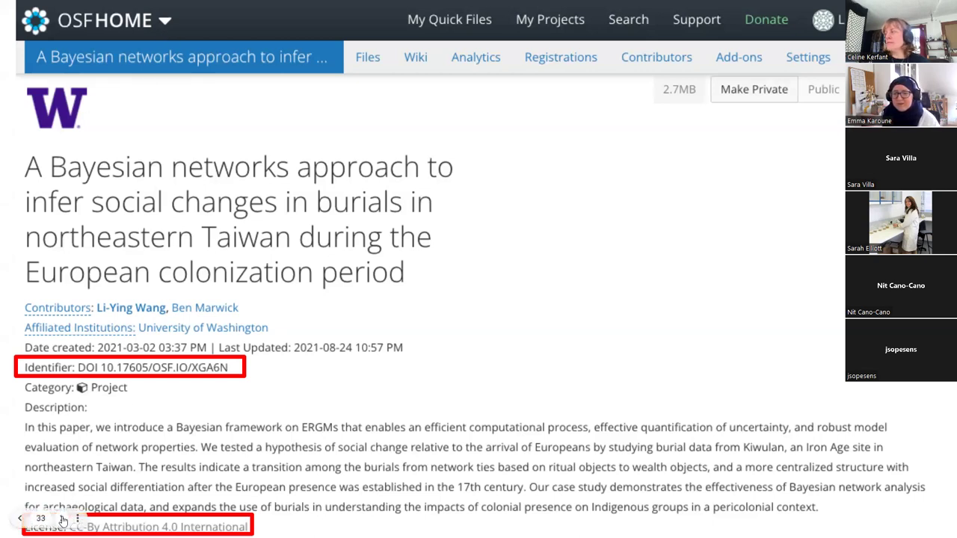
pyautogui.click(62, 519)
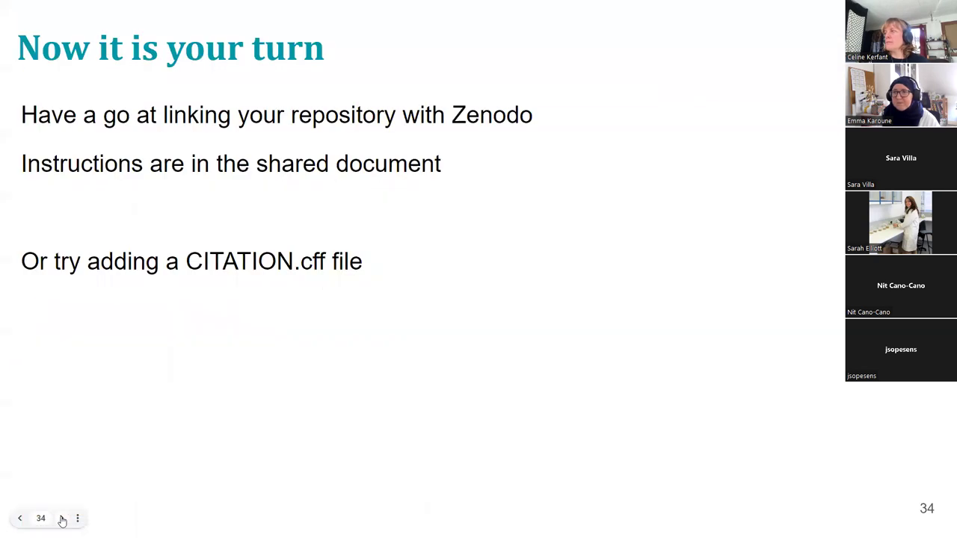